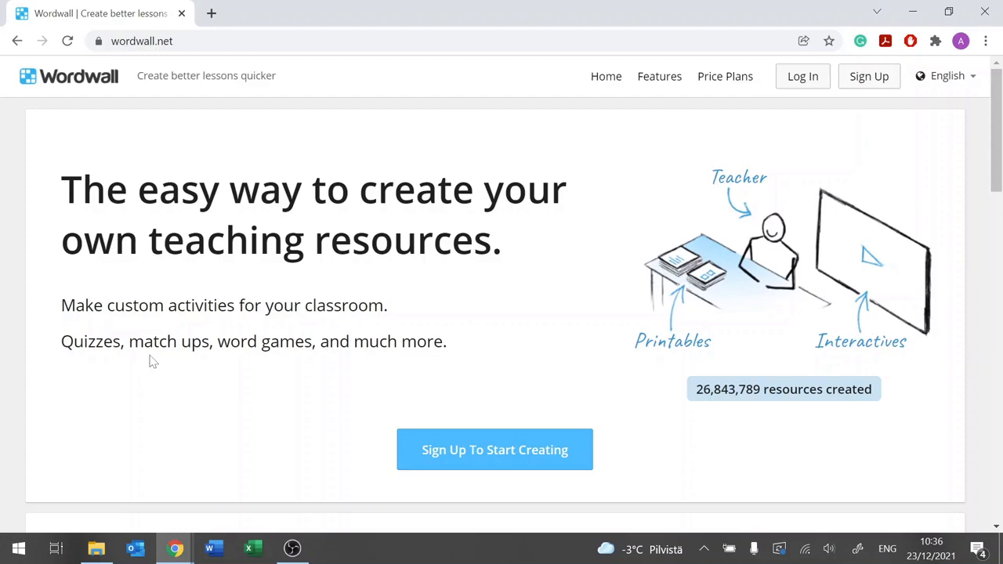
Step: Look over the activity templates on the home page and open the account sign-up
scroll(153, 362, "down", 20)
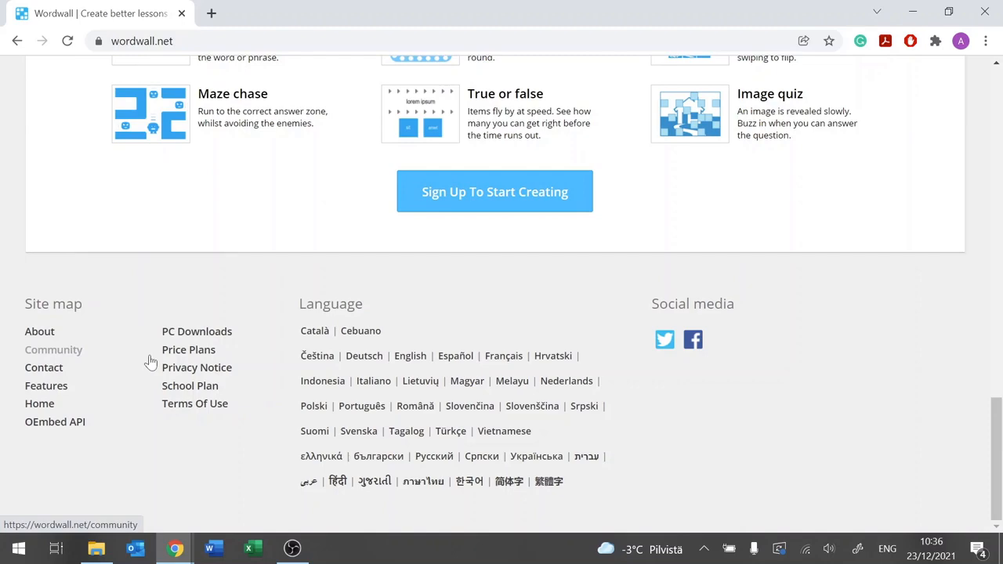
scroll(151, 361, "up", 5)
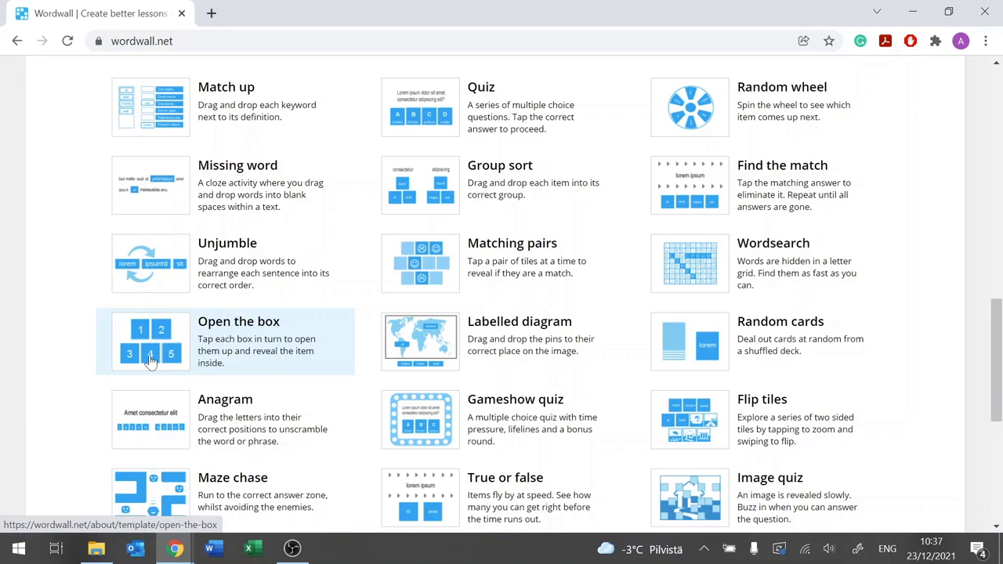
scroll(150, 361, "up", 11)
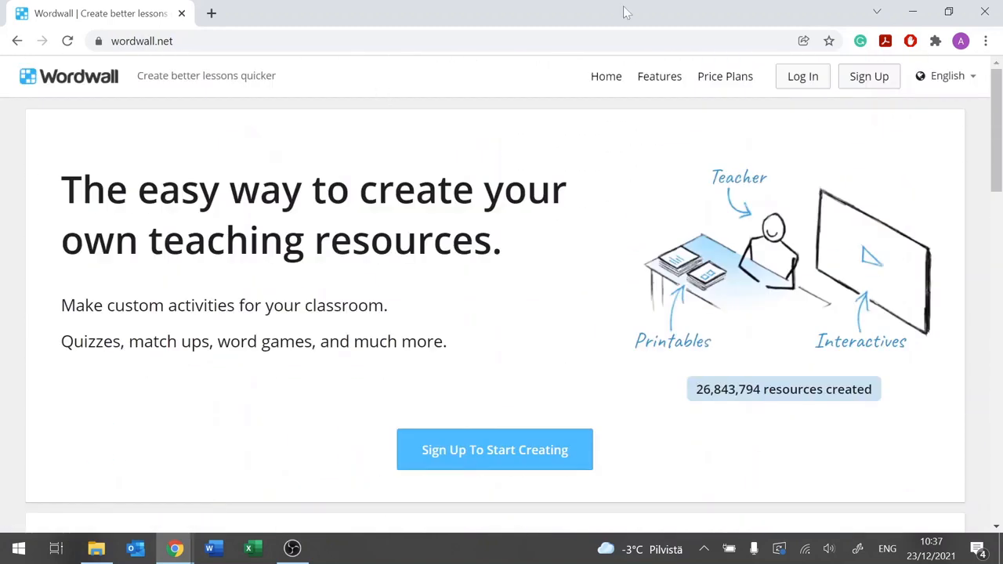
left_click(879, 84)
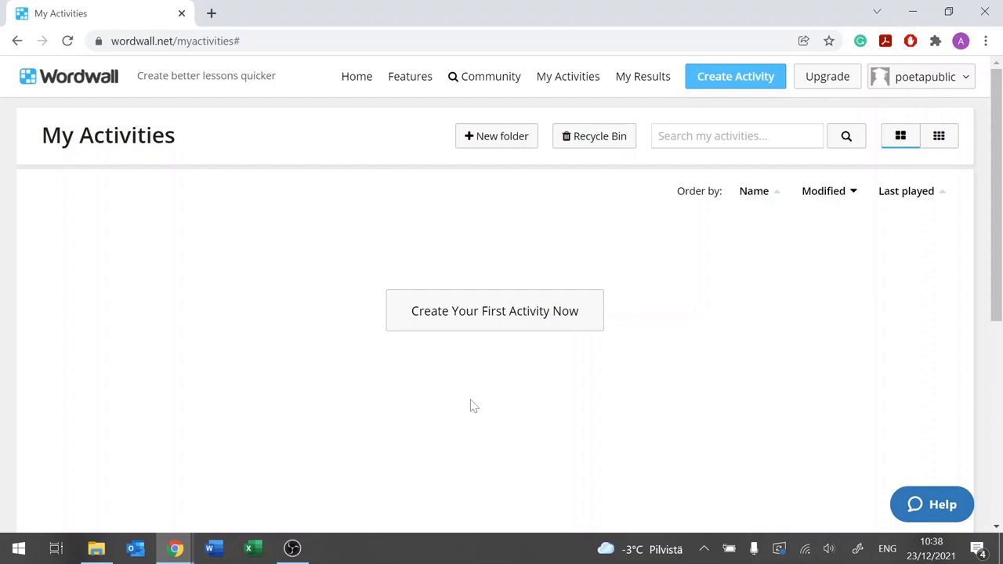
Step: Start creating the first activity and choose the Random cards template for it
left_click(479, 313)
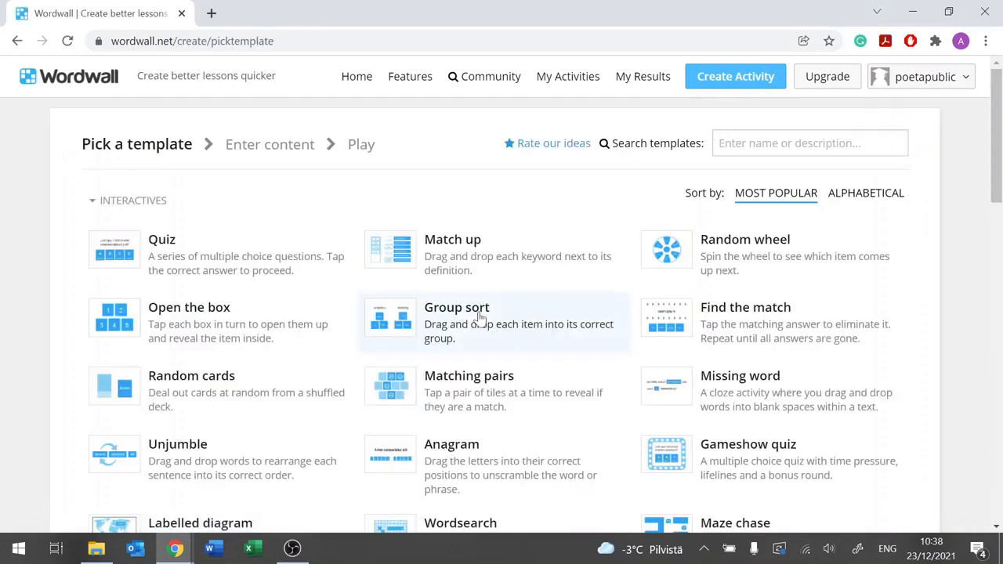
scroll(480, 317, "down", 1)
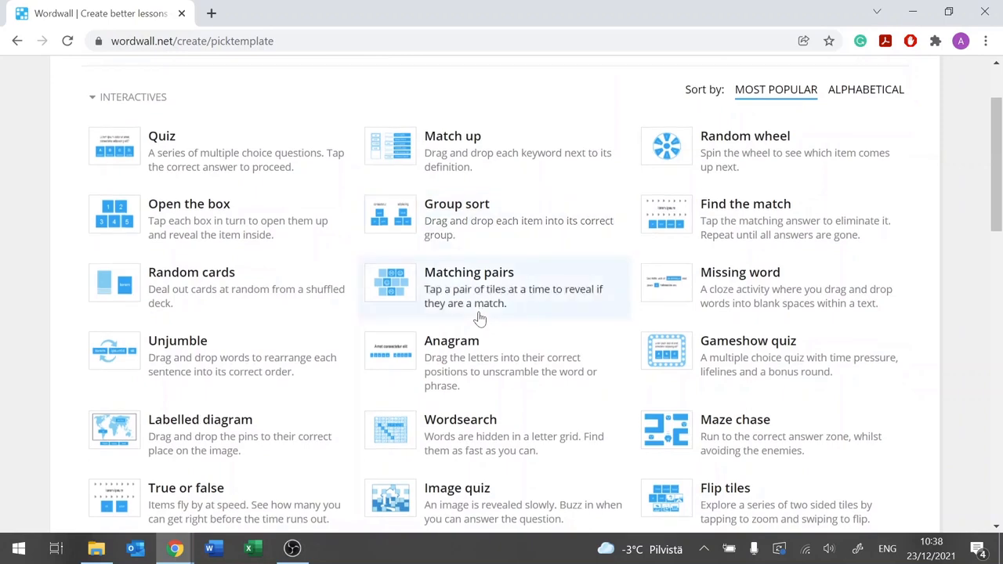
scroll(479, 318, "down", 9)
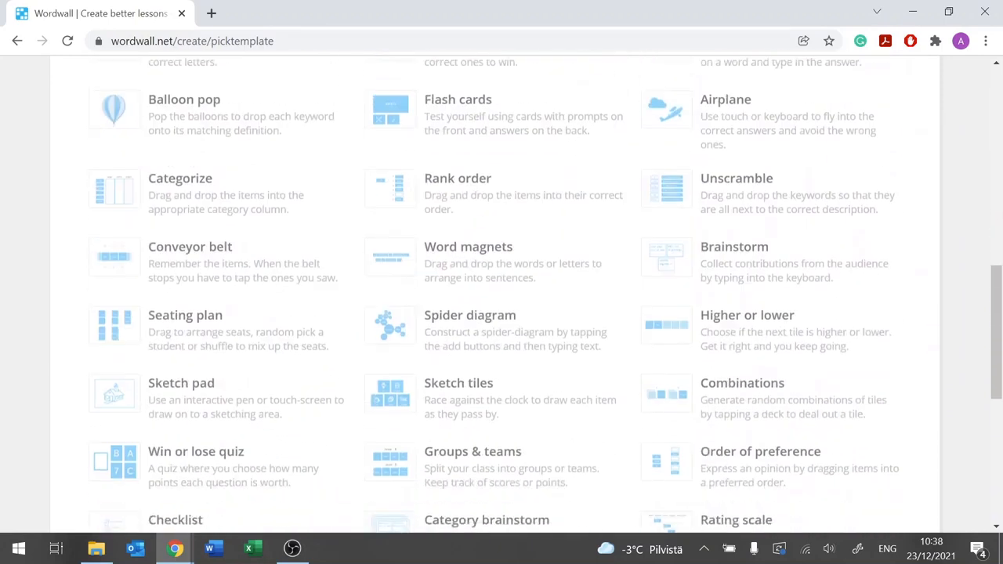
scroll(479, 317, "up", 10)
scroll(479, 318, "down", 1)
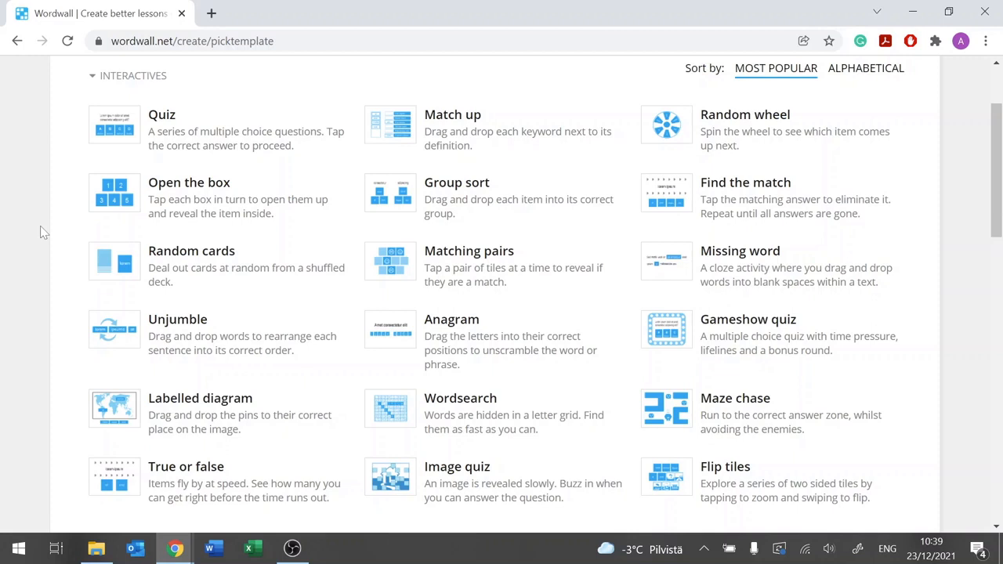
scroll(91, 520, "up", 2)
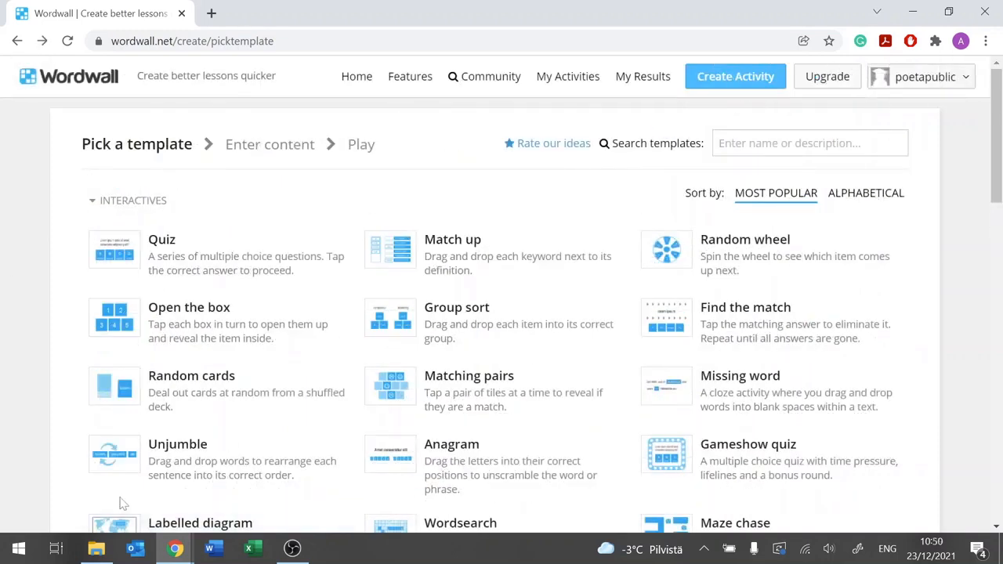
left_click(148, 409)
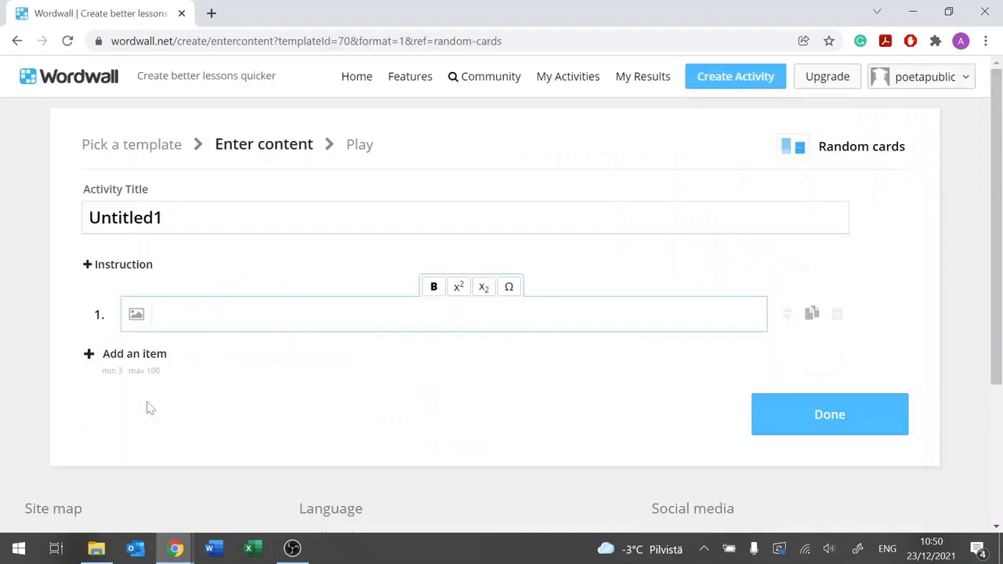
Step: Title the activity "teaching methods" and show its optional instruction field
left_click(164, 218)
double_click(164, 217)
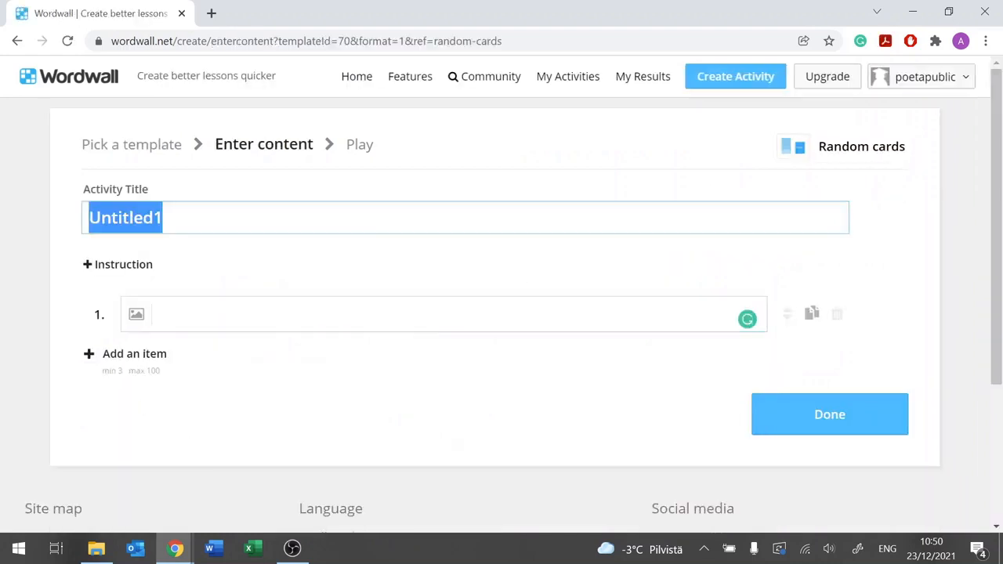
type("teacho")
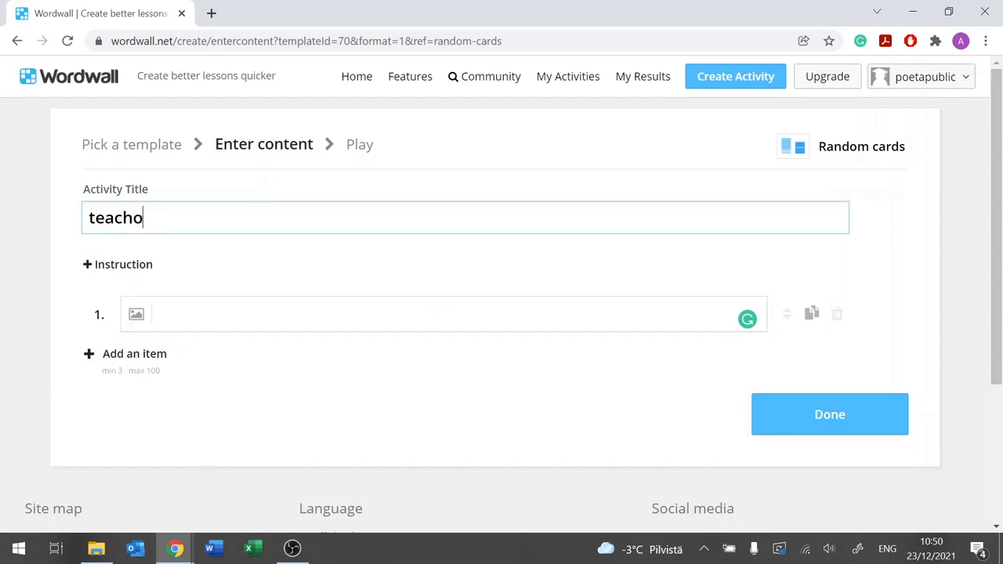
key("BackSpace")
type("ing met")
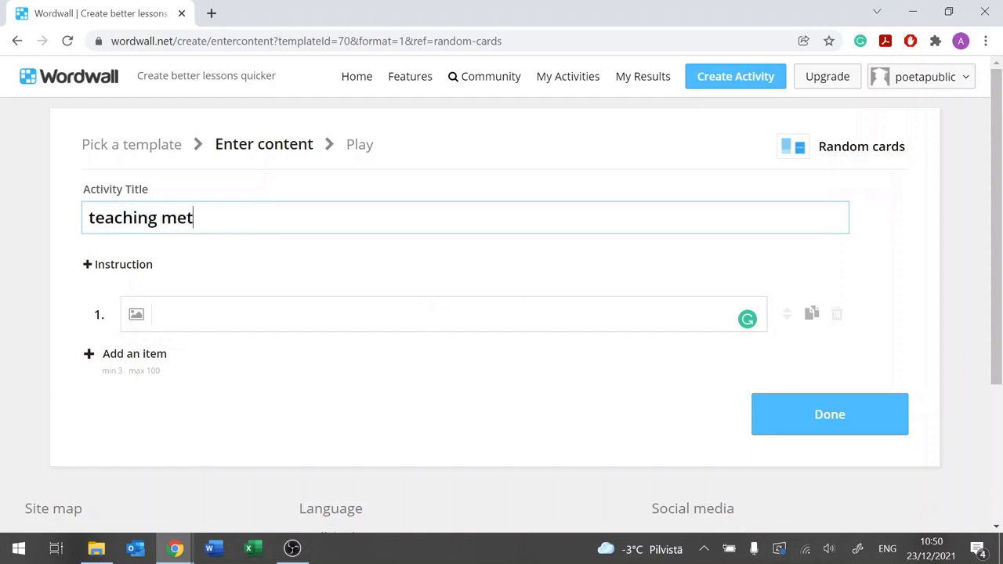
type("hods")
left_click(131, 266)
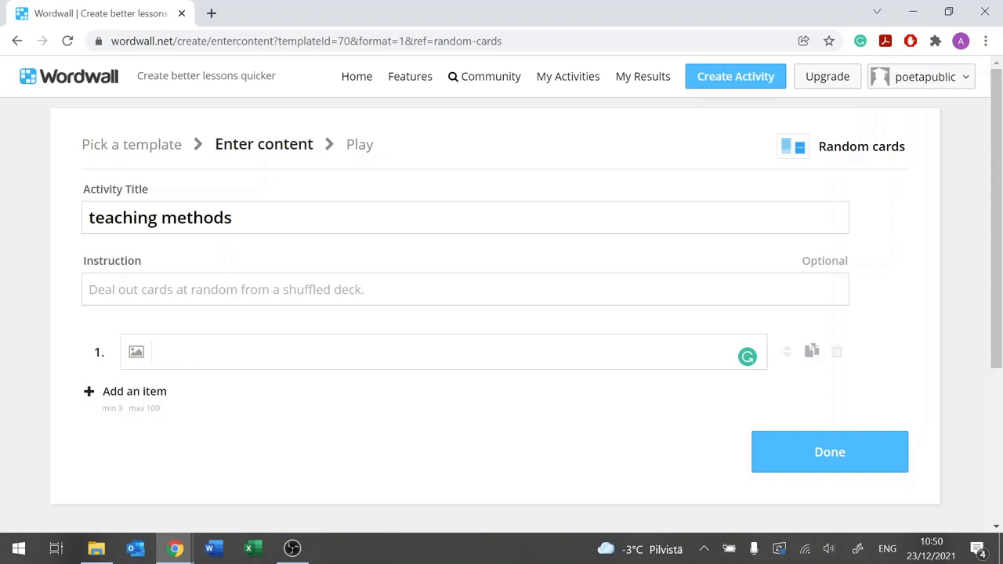
Step: Add the items blended learning, flipped classroom and project-based learning, and finish the activity's content
left_click(135, 362)
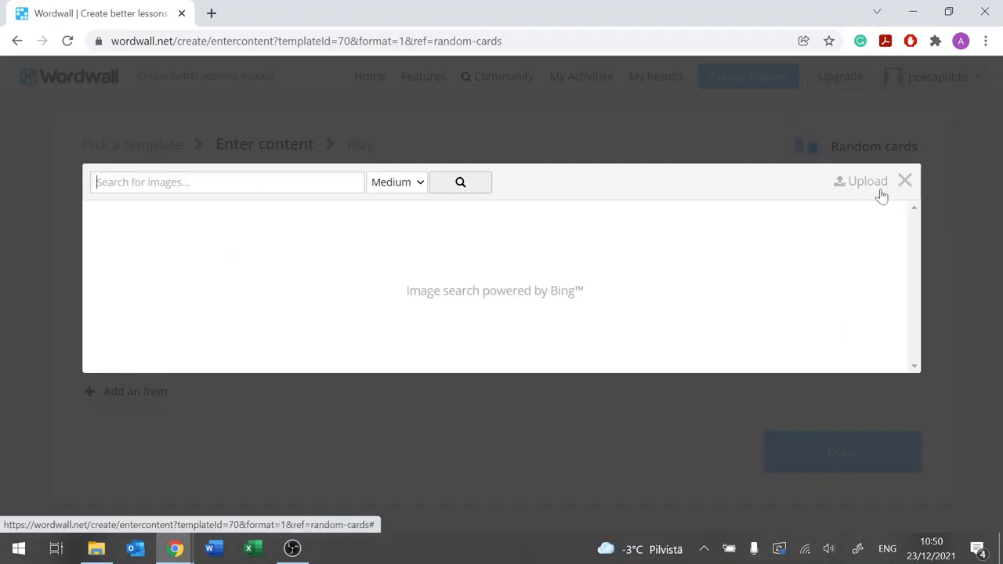
left_click(345, 405)
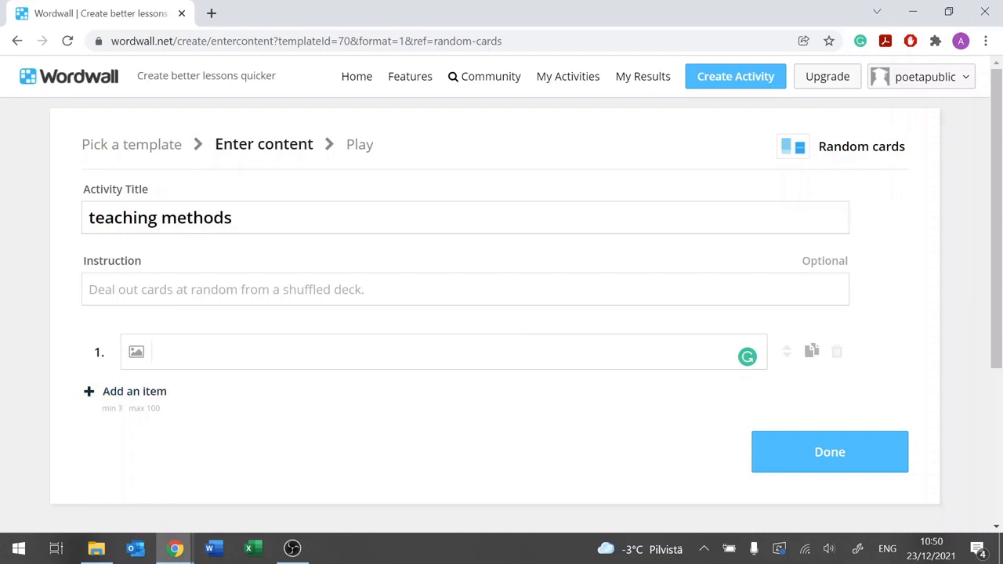
left_click(133, 392)
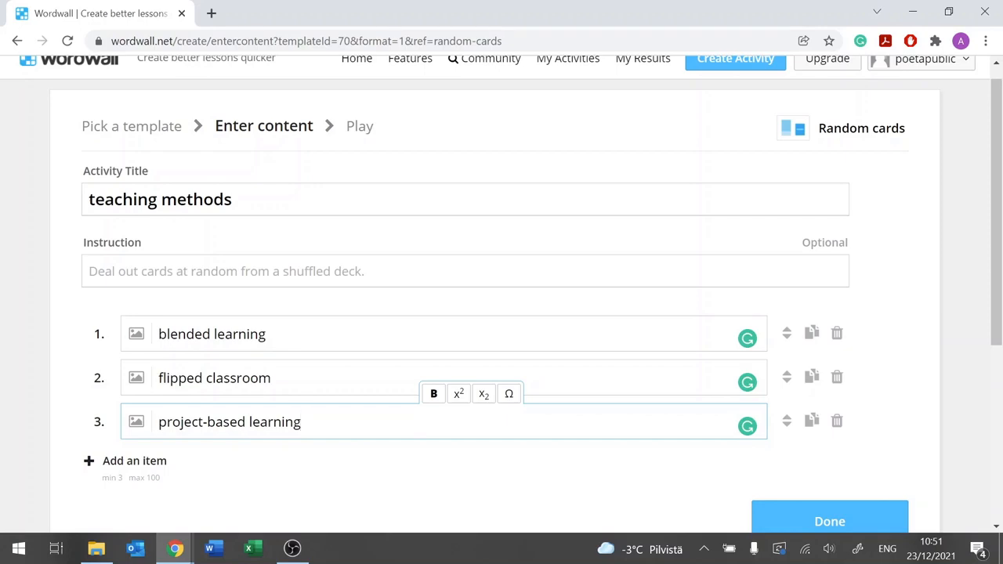
left_click(807, 514)
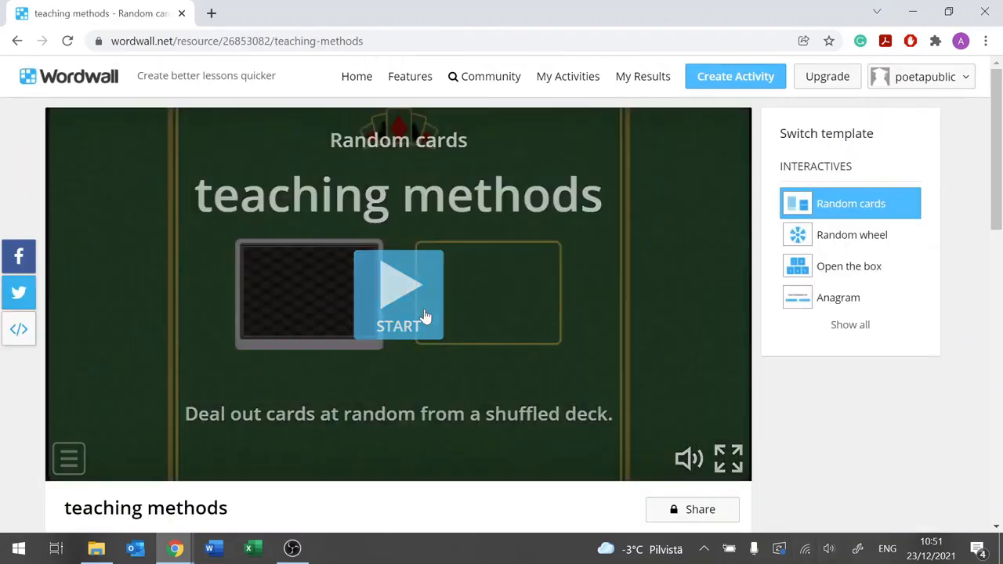
Step: Start the random cards activity and deal two cards from the deck
left_click(424, 316)
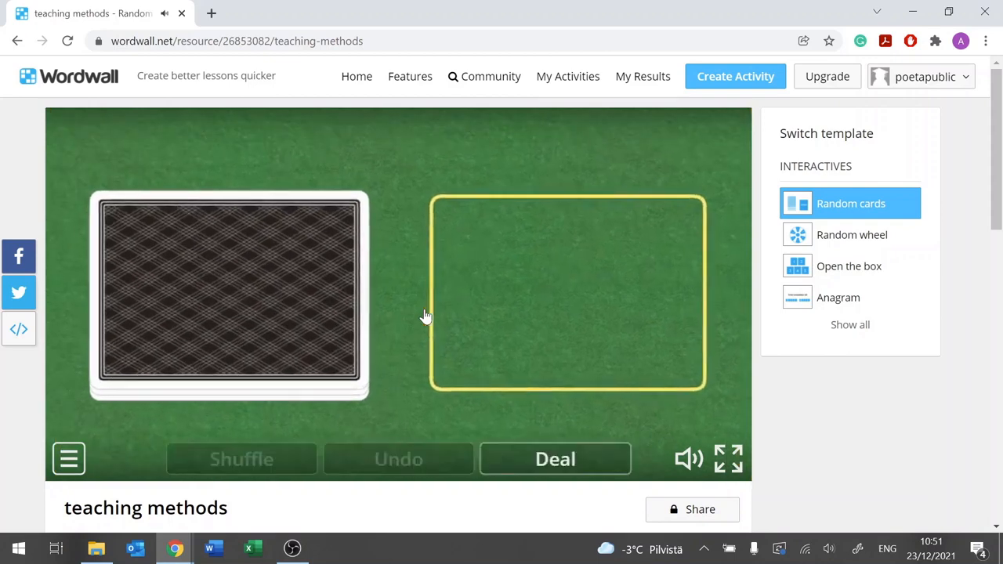
left_click(154, 288)
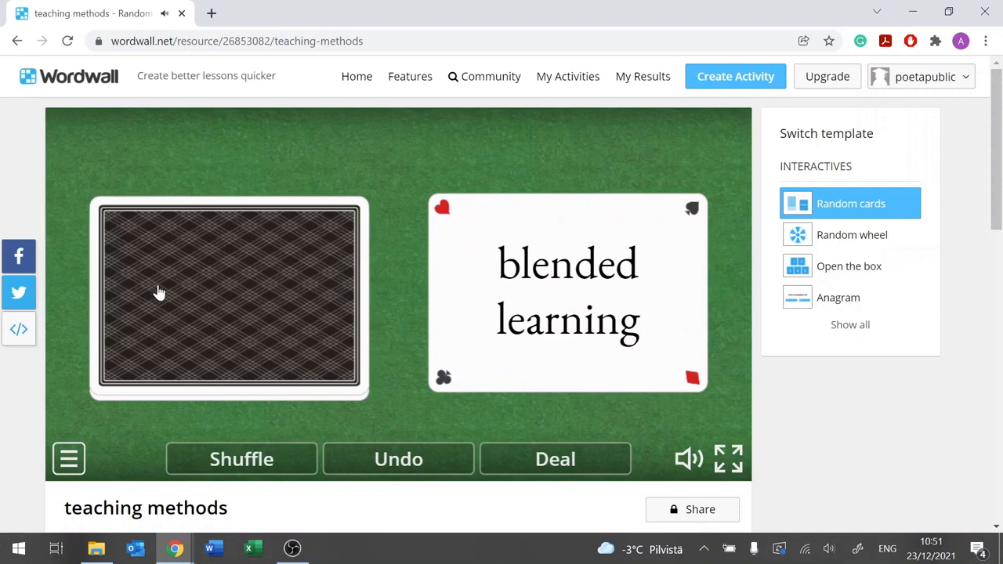
left_click(566, 476)
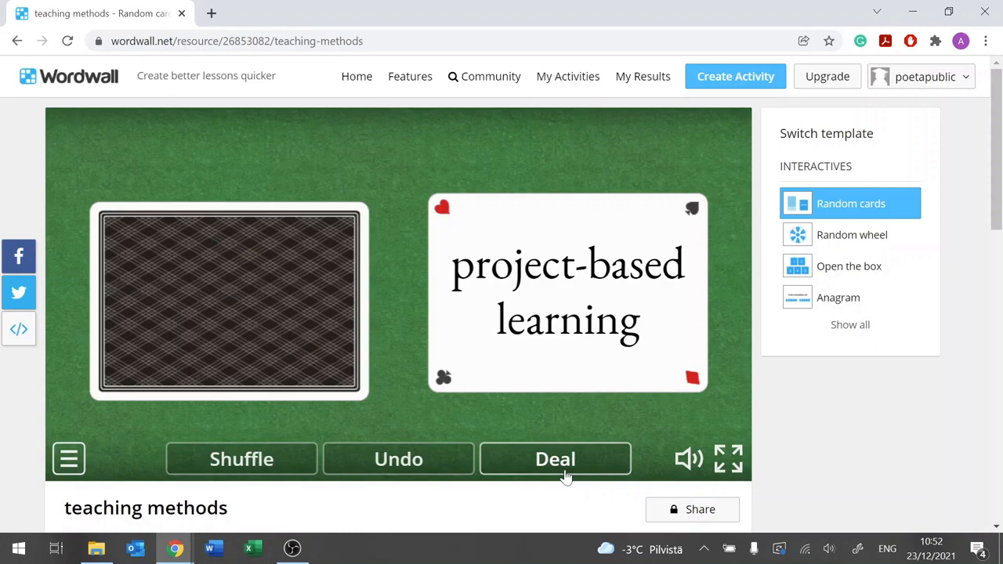
Step: Switch the teaching methods activity to the Random wheel template and start it
scroll(566, 477, "down", 6)
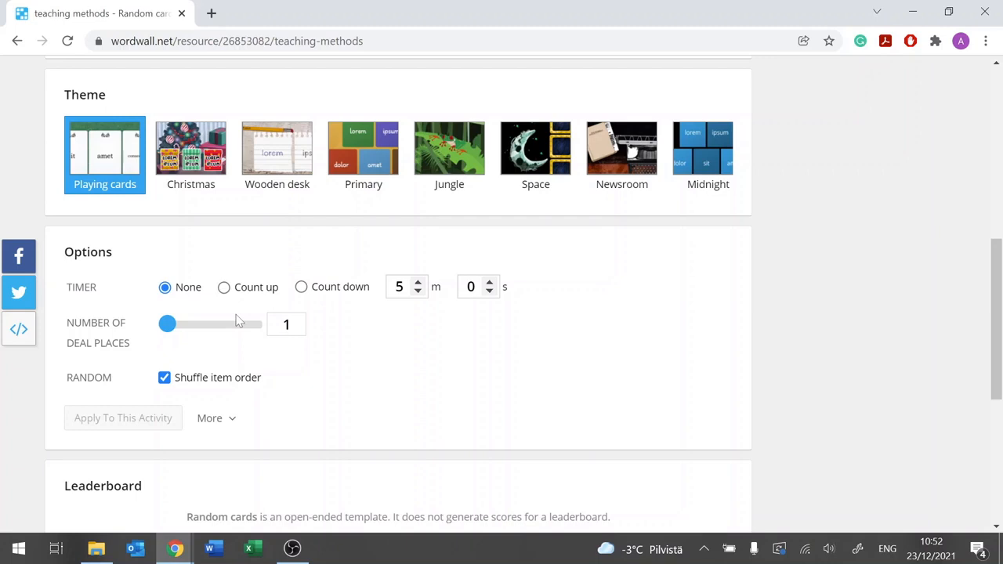
scroll(239, 321, "up", 2)
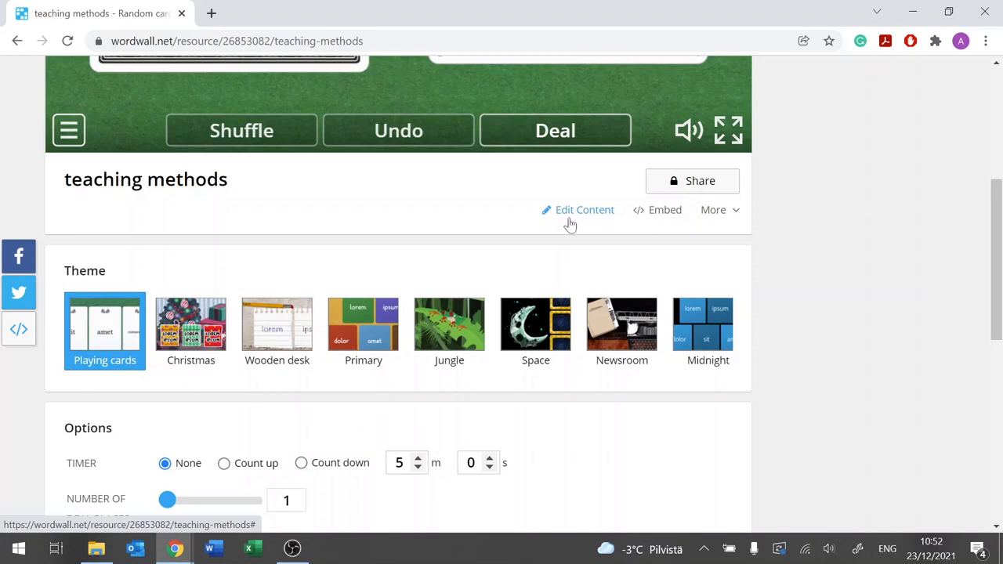
scroll(570, 225, "up", 3)
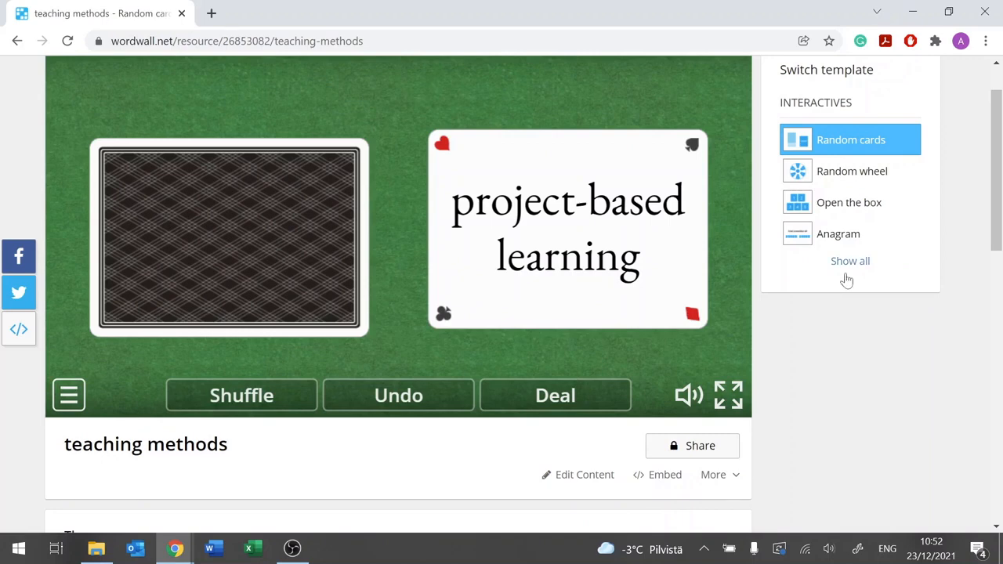
left_click(846, 171)
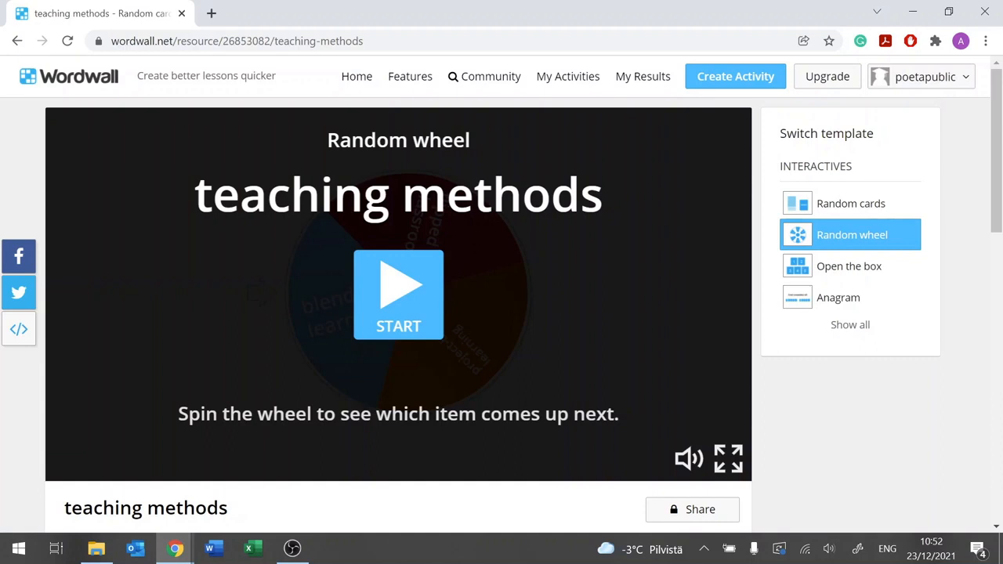
left_click(422, 297)
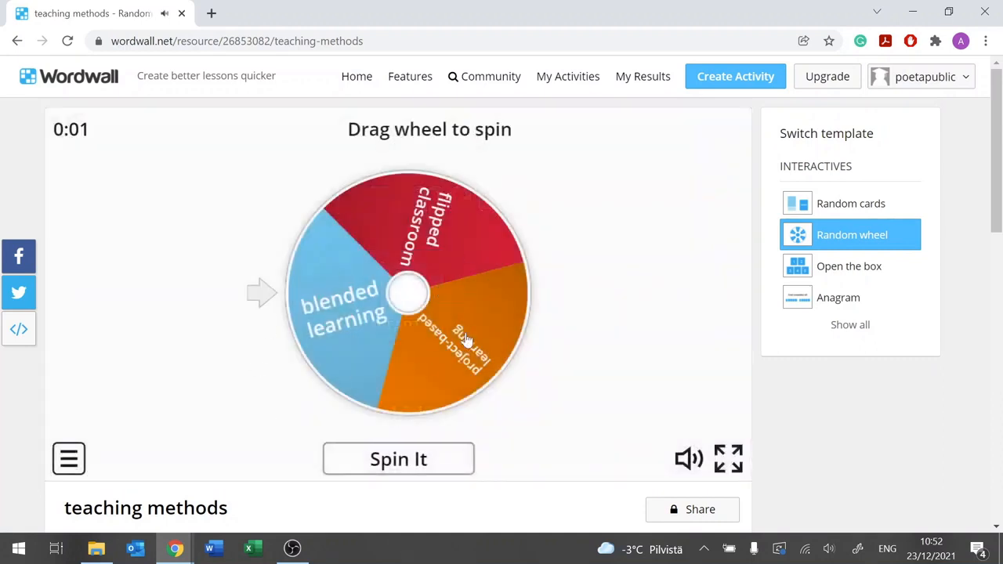
Step: Return to the home page and create a new activity from the Match up template
scroll(466, 338, "down", 1)
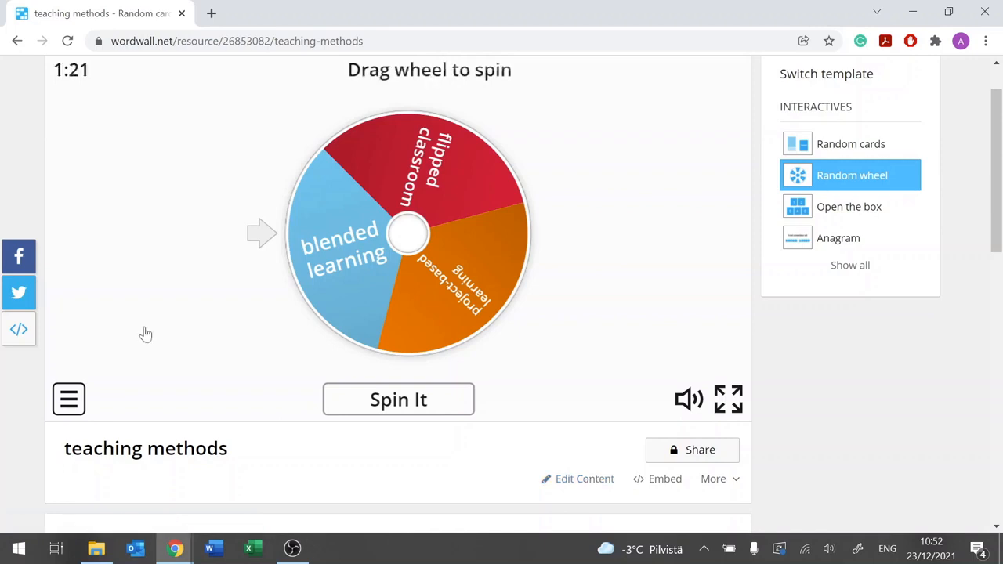
scroll(145, 335, "up", 1)
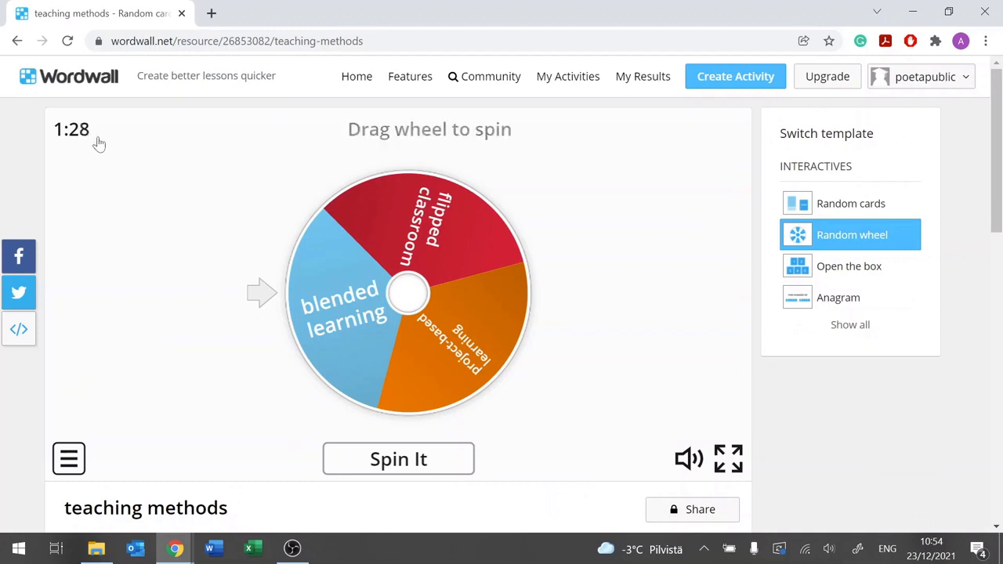
left_click(59, 80)
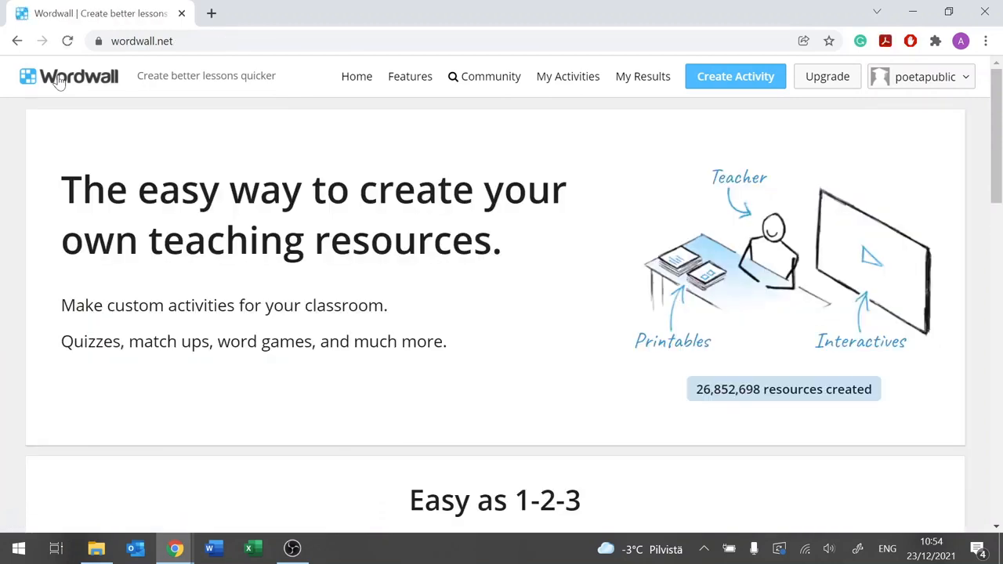
left_click(735, 92)
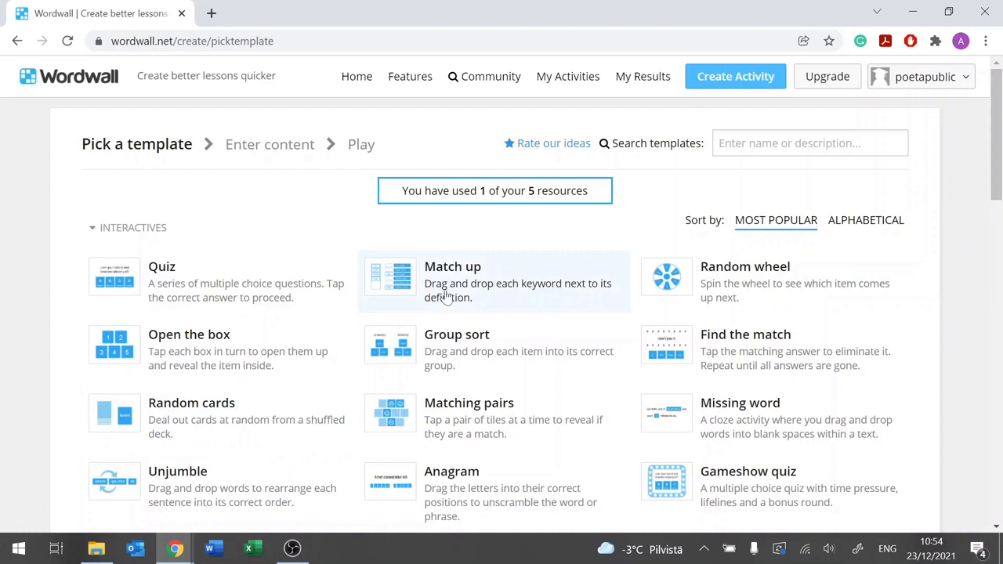
left_click(445, 295)
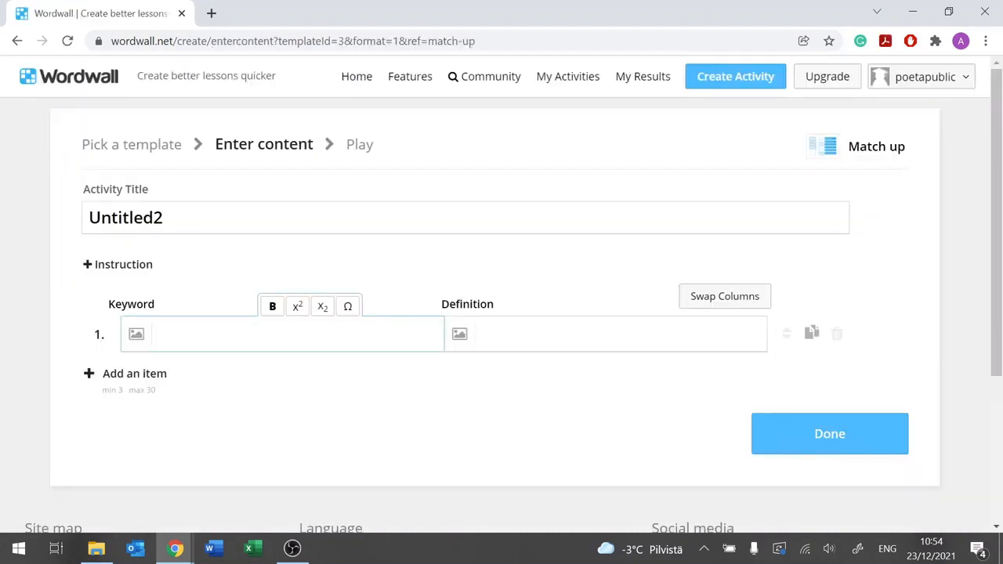
Step: Add two more item rows to the Match up activity so it has three keyword-definition pairs
double_click(126, 217)
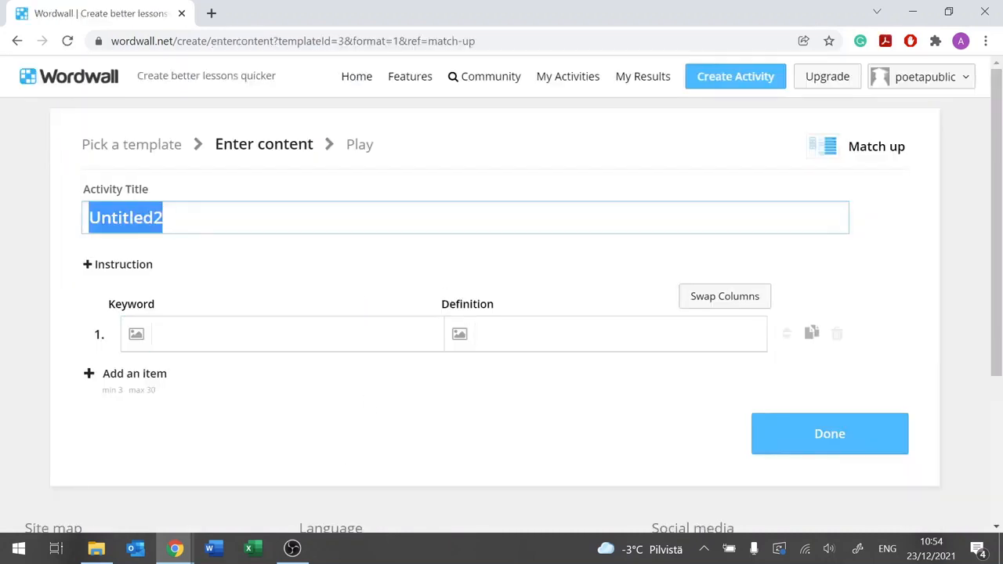
left_click(134, 375)
left_click(135, 423)
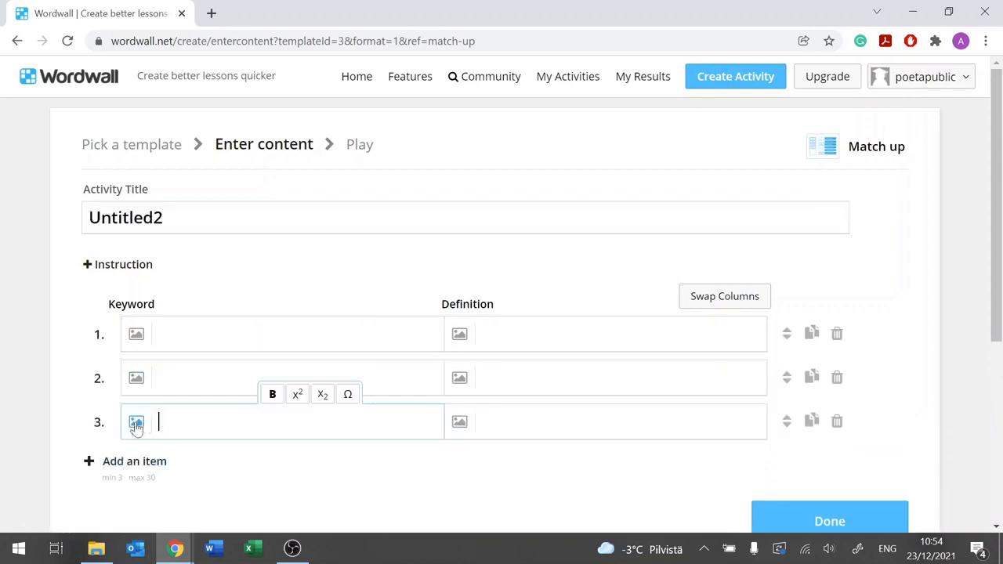
Step: Enter the keywords 1, 2 and 3 in the three item rows
left_click(181, 336)
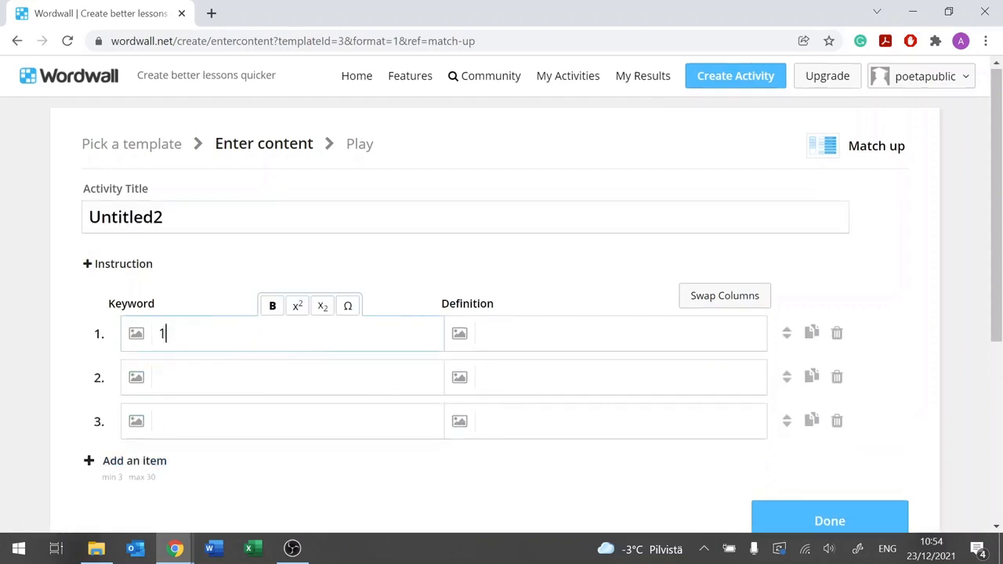
left_click(198, 378)
type("2")
left_click(202, 436)
left_click(202, 435)
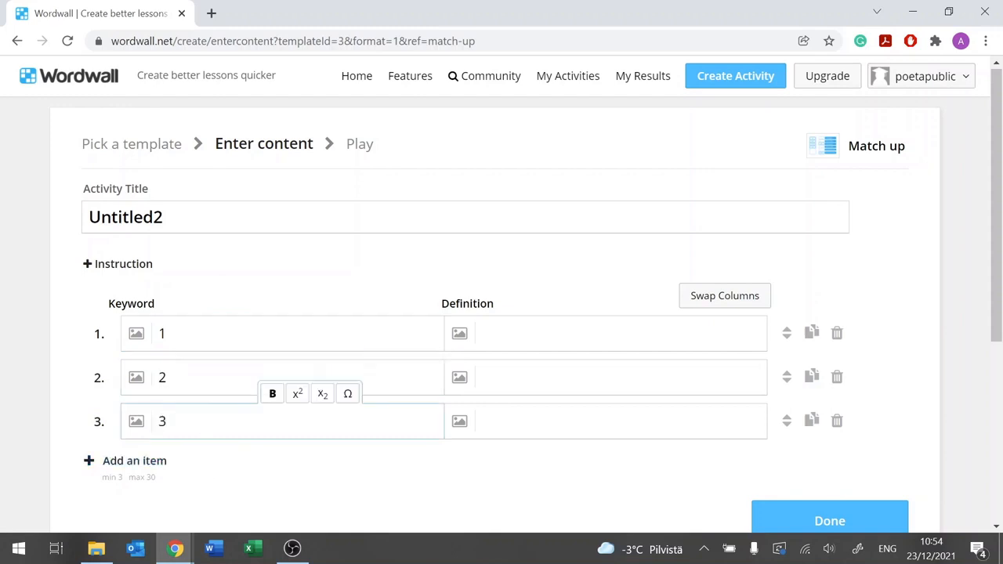
Step: Enter the definitions 12, 2 and 3 for keywords 1, 2 and 3, and finish the Match up activity
left_click(502, 335)
type("12")
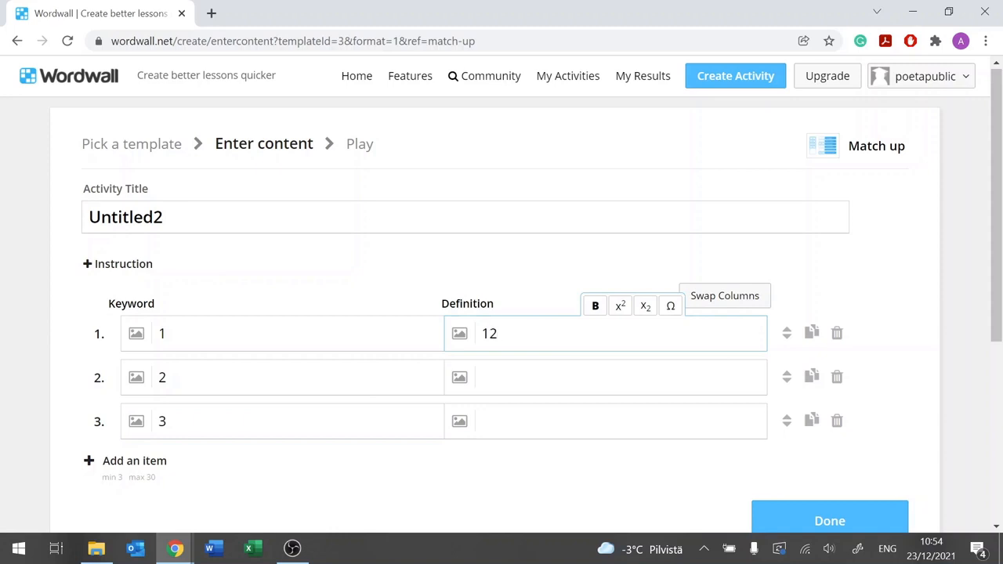
left_click(500, 377)
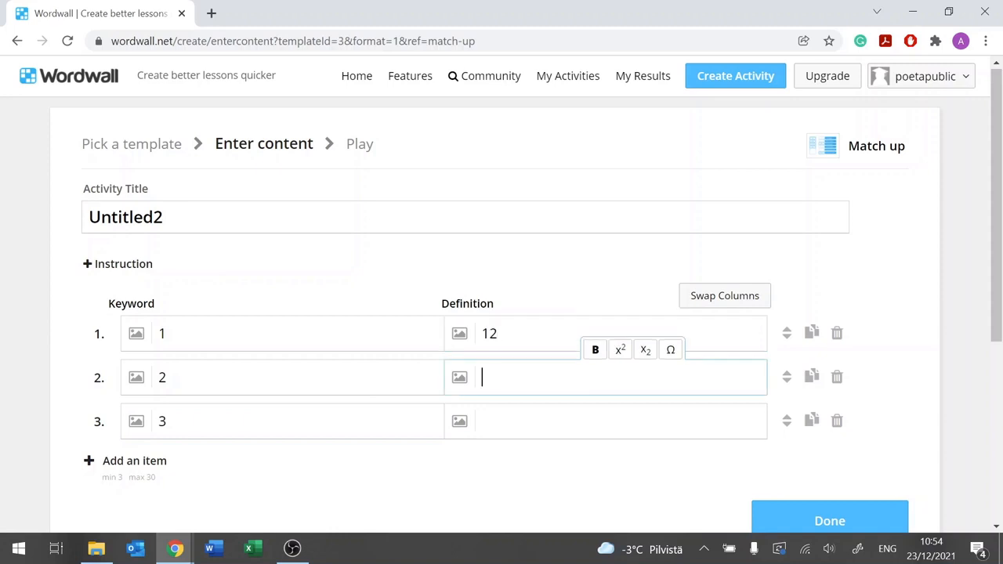
left_click(517, 423)
type("3")
left_click(499, 502)
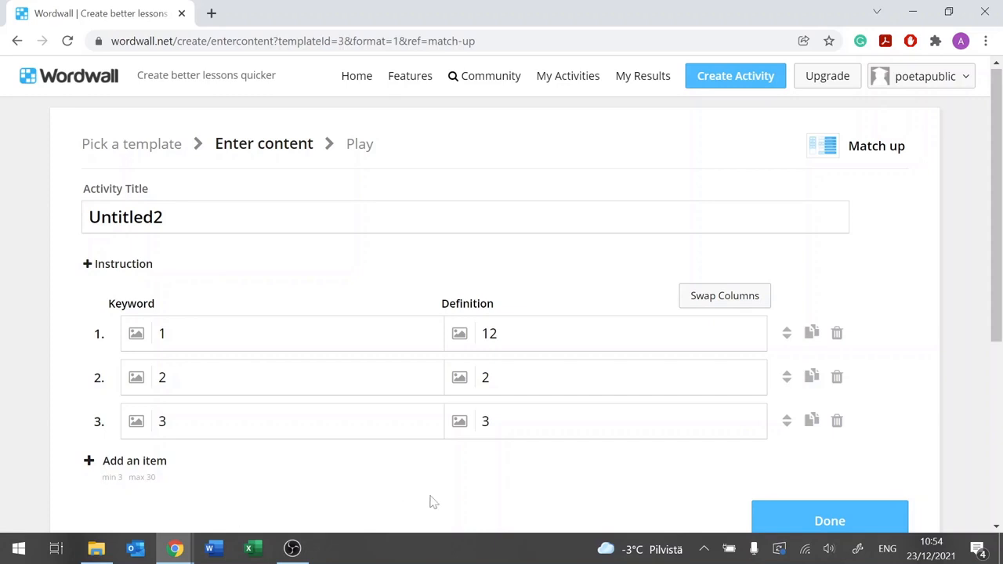
left_click(812, 521)
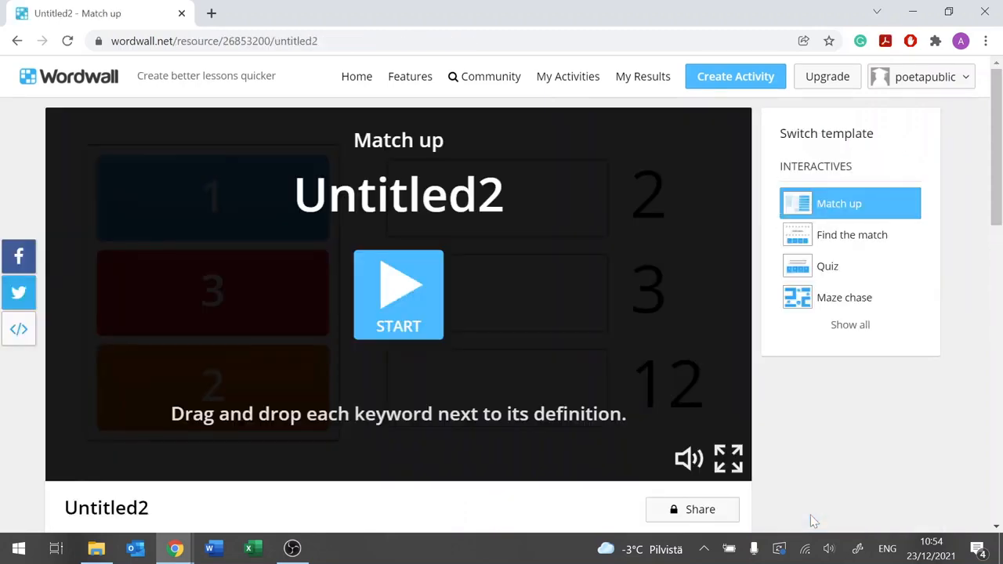
Step: Examine the Match up activity's settings and its leaderboard options
scroll(810, 515, "down", 6)
scroll(812, 519, "down", 2)
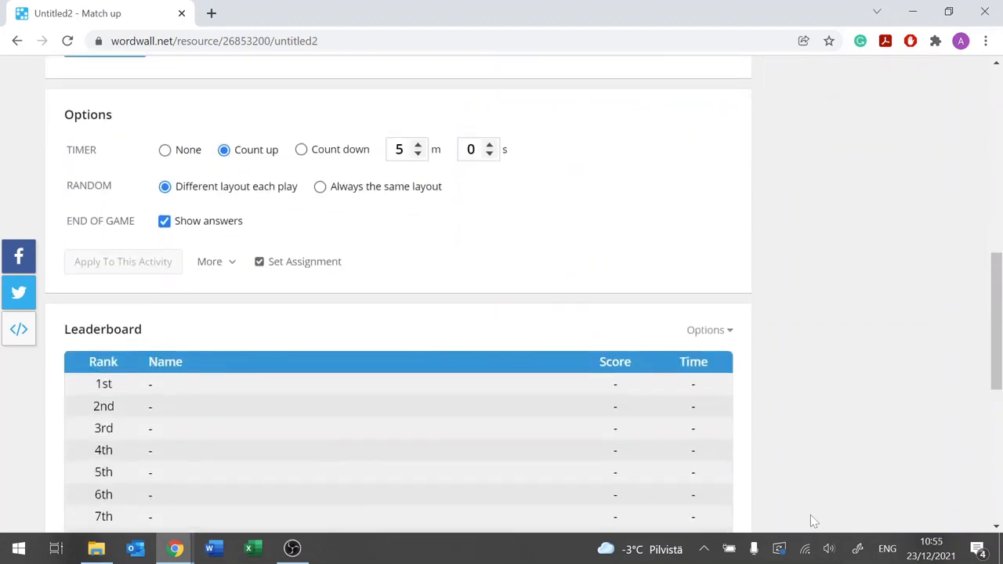
left_click(719, 333)
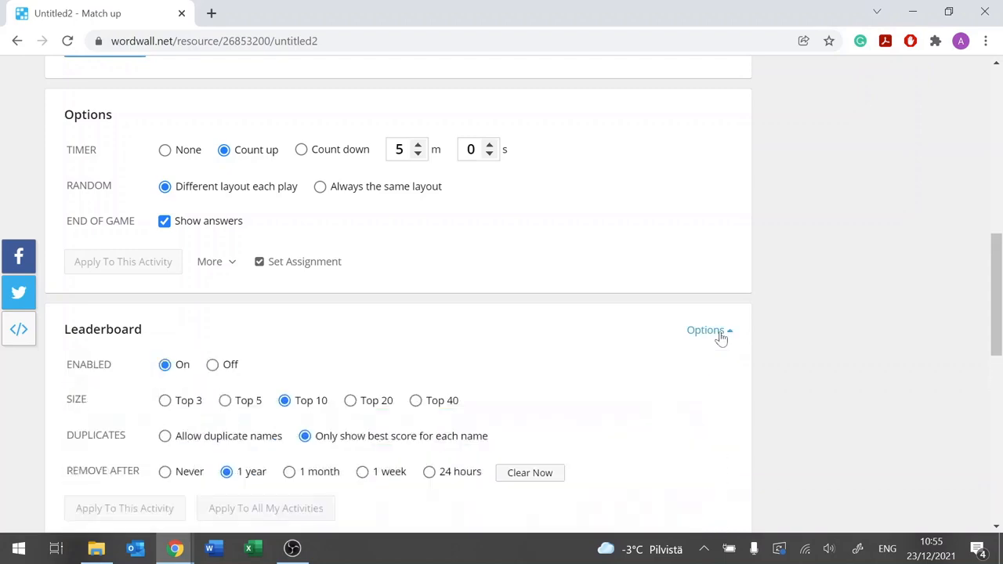
left_click(719, 333)
scroll(721, 338, "up", 8)
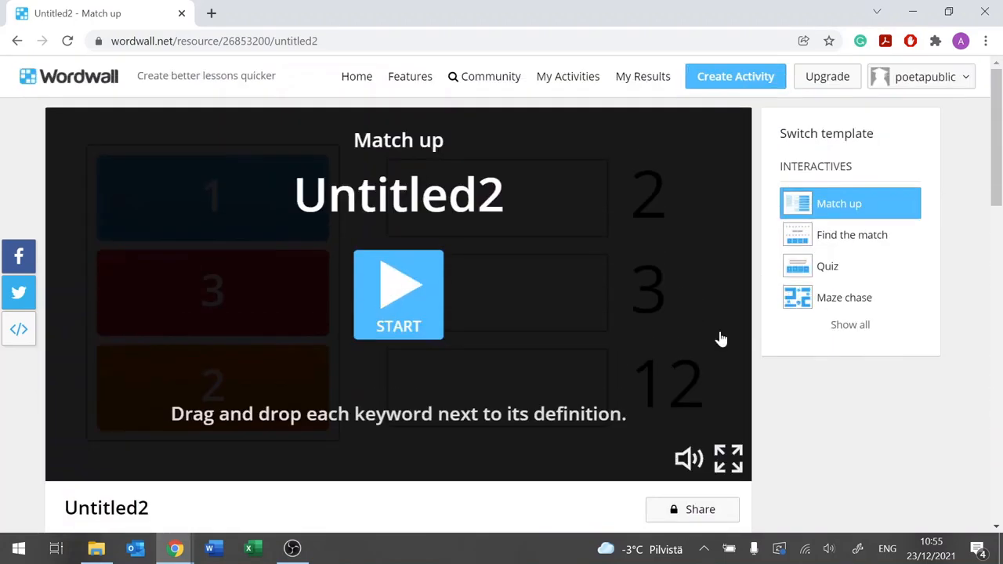
Step: Play the Match up game, matching keyword 1 to 12, 2 to 2 and 3 to 3, and submit the answers
left_click(405, 321)
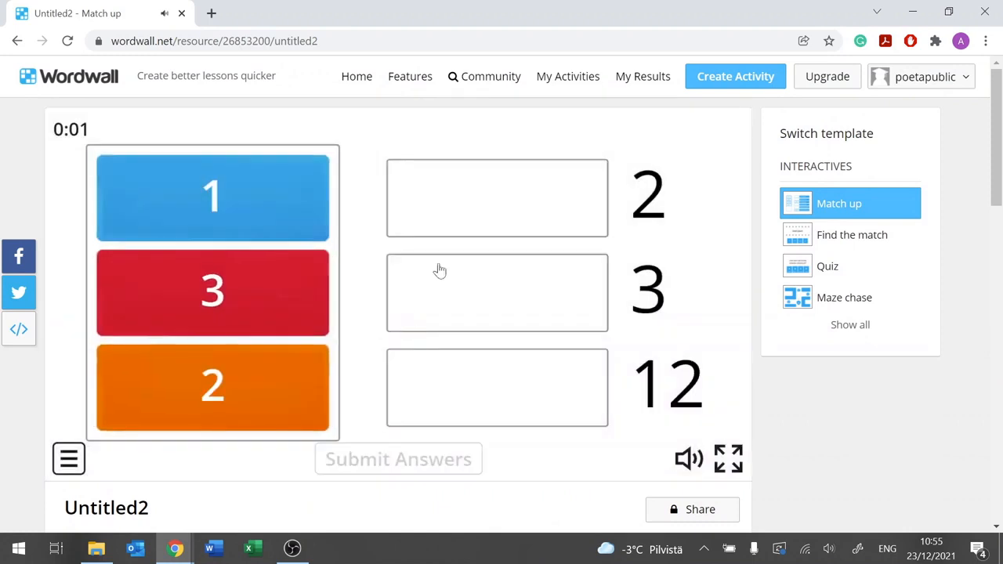
left_click_drag(297, 221, 490, 392)
left_click_drag(306, 313, 490, 215)
left_click_drag(212, 200, 462, 321)
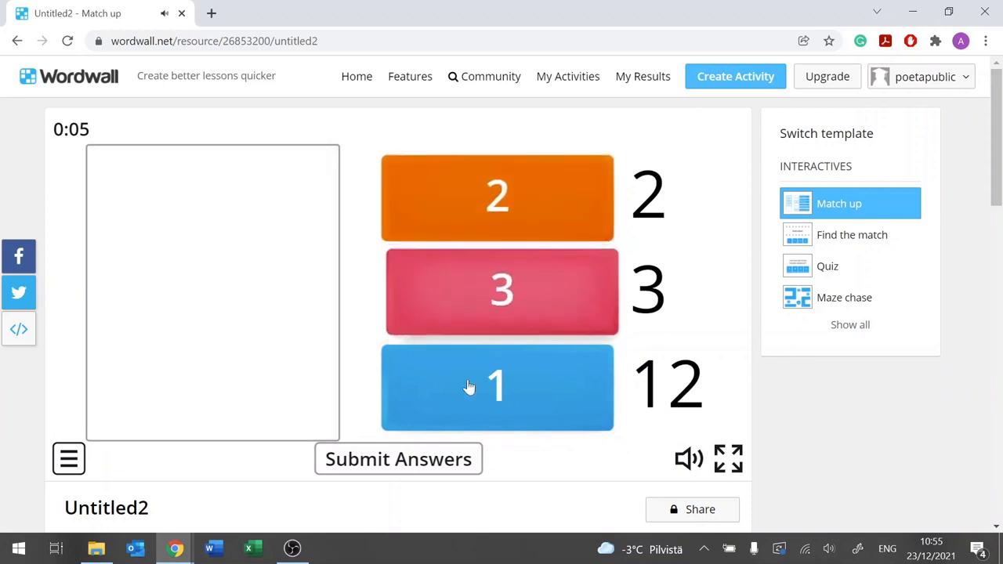
left_click(441, 471)
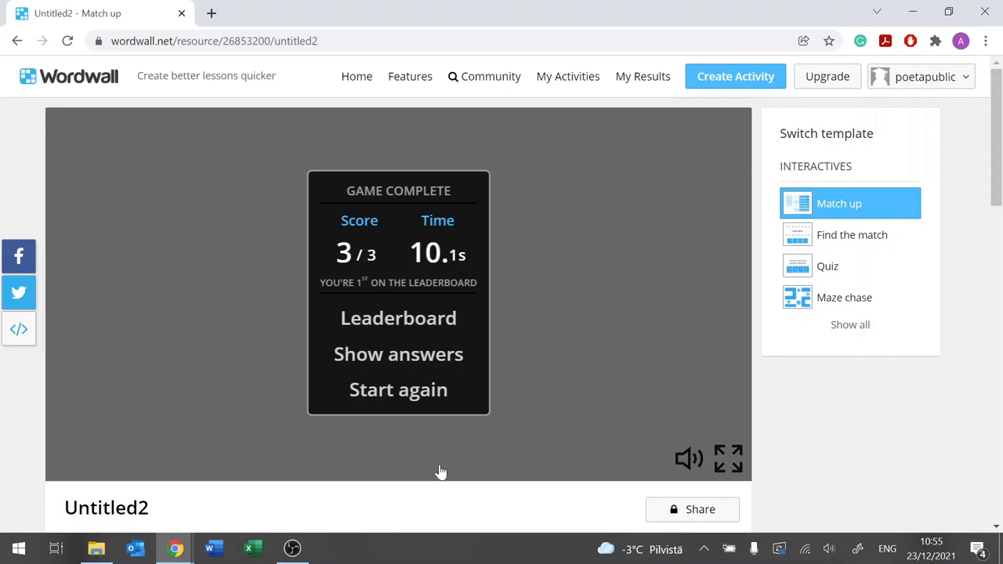
Step: Set the Match up activity as an assignment with name registration and no deadline, and copy the student link
scroll(440, 472, "down", 2)
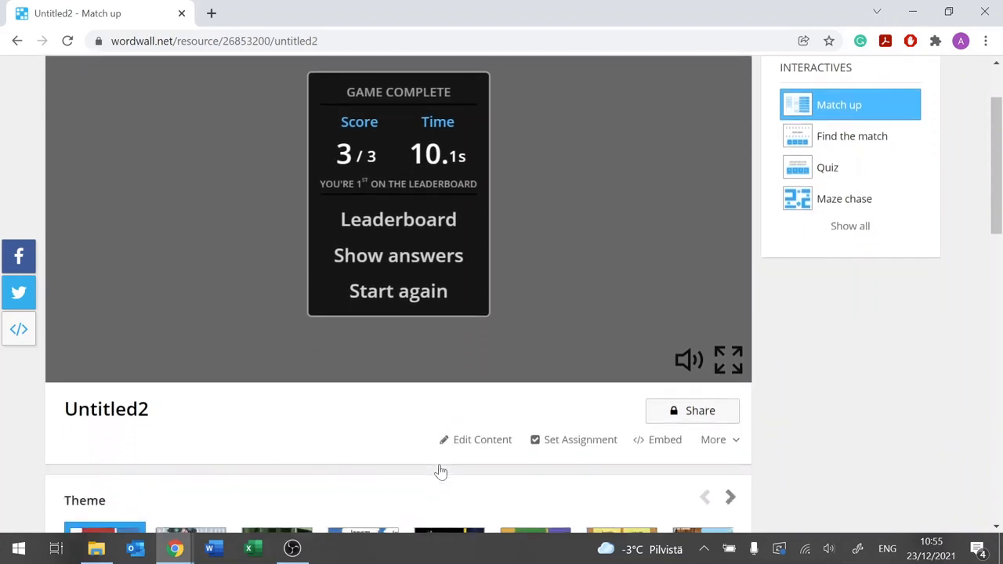
left_click(569, 444)
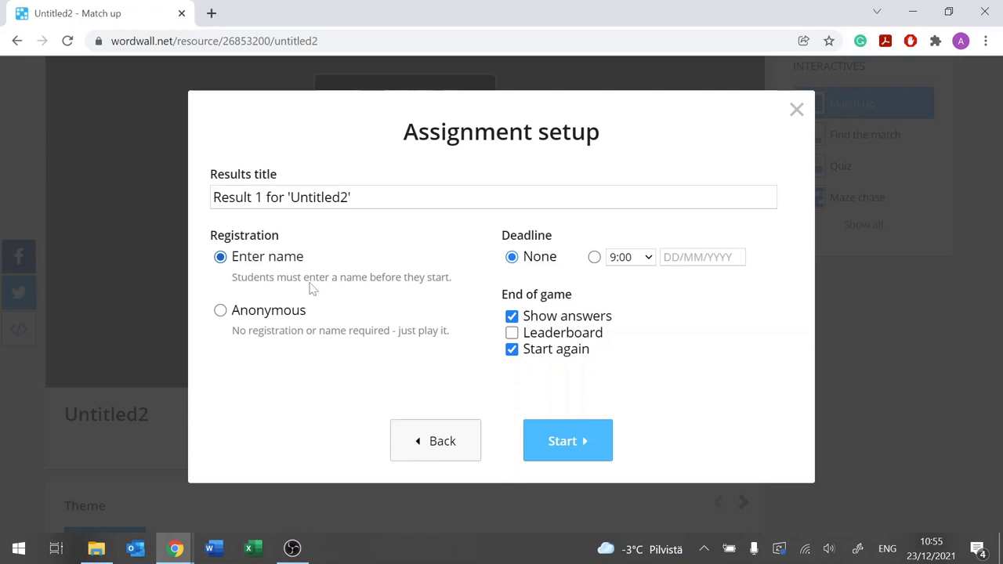
left_click(589, 452)
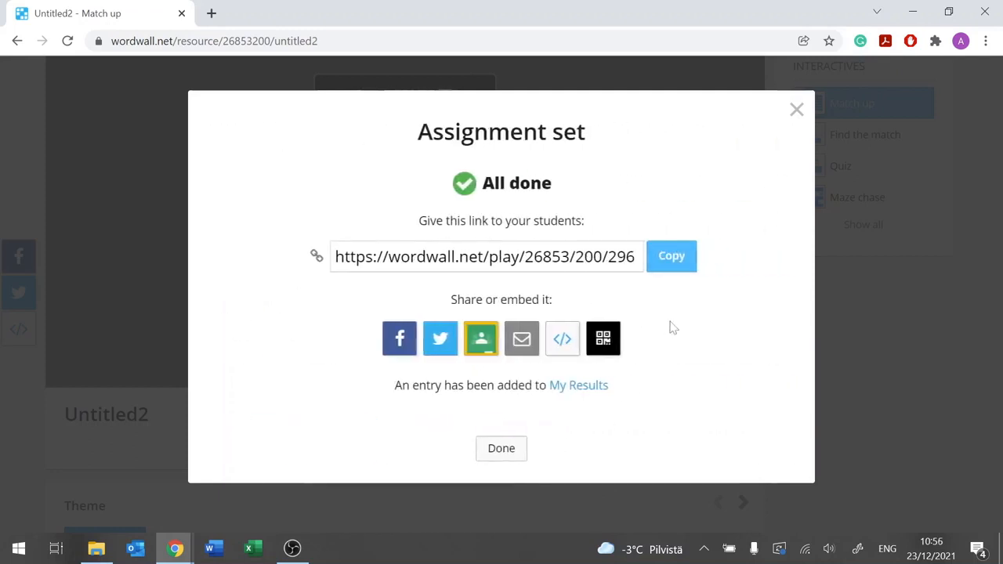
left_click(670, 269)
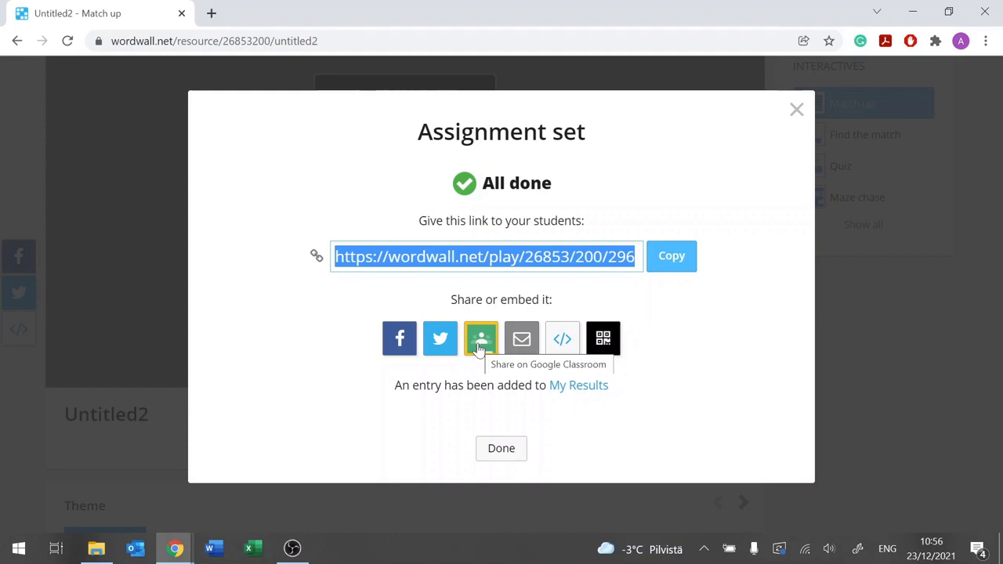
left_click(494, 449)
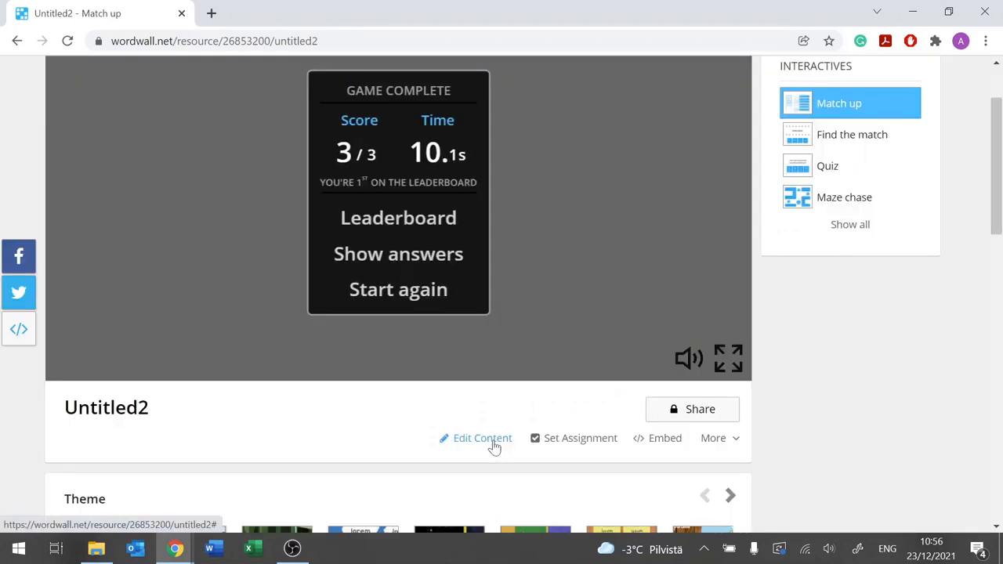
Step: View the full list of templates the Match up activity can be switched to
left_click(850, 225)
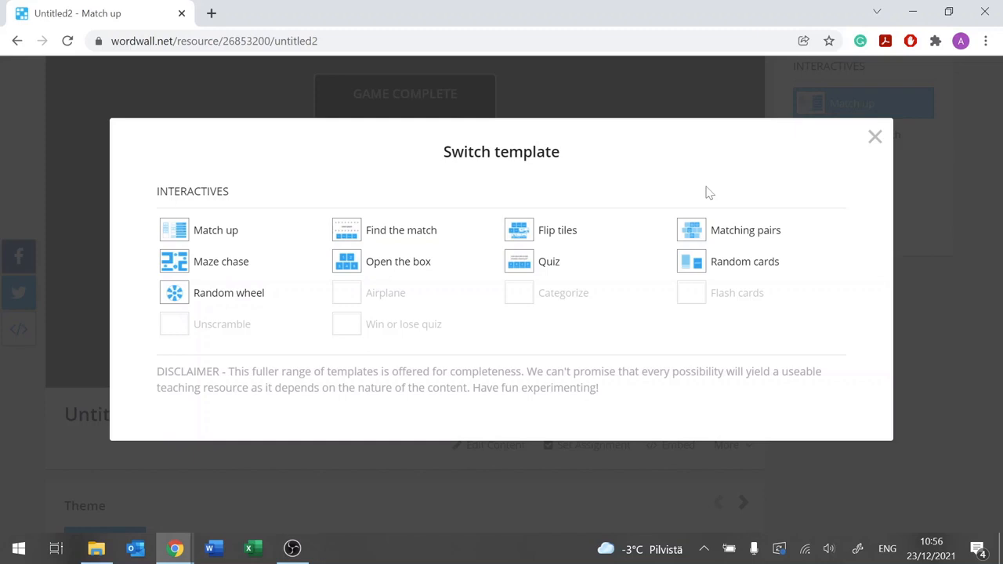
left_click(874, 140)
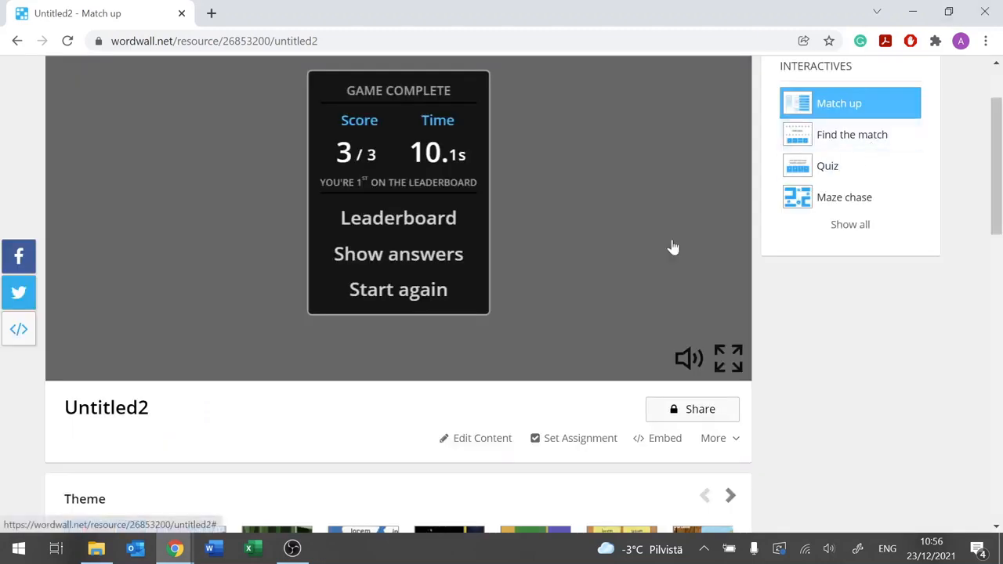
scroll(637, 261, "up", 1)
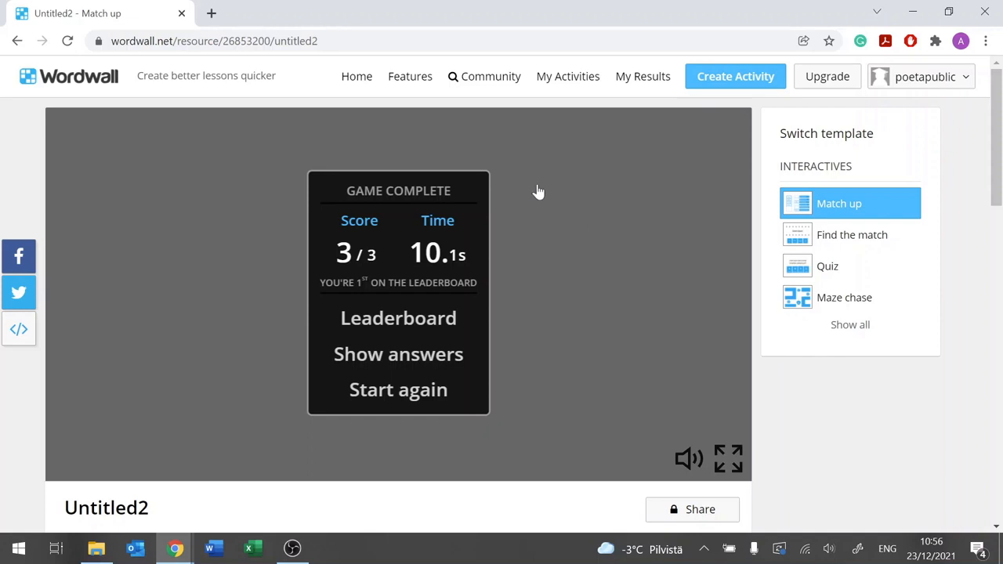
Step: View the available actions for Untitled2 in My Activities, and open the My Results page
left_click(558, 81)
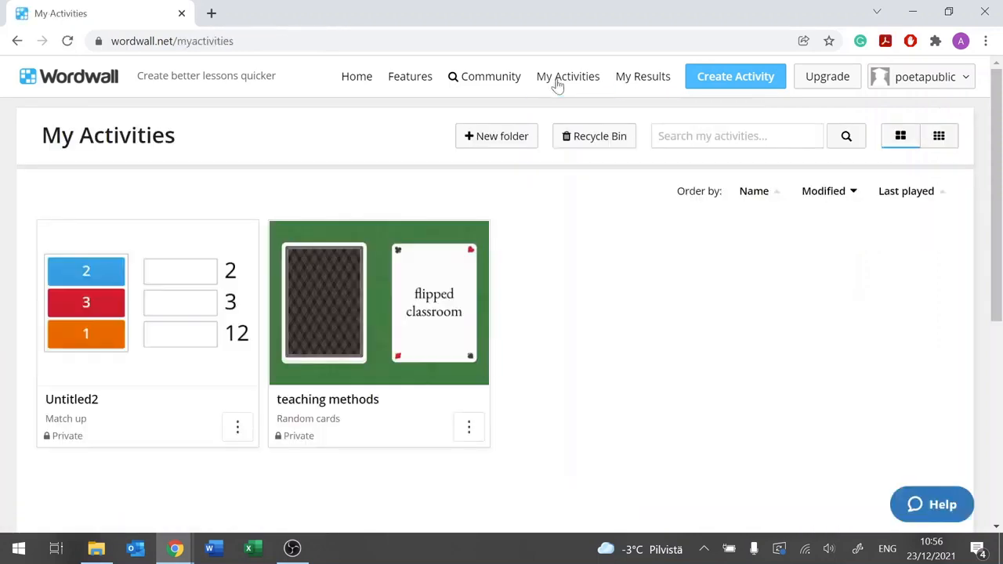
left_click(239, 429)
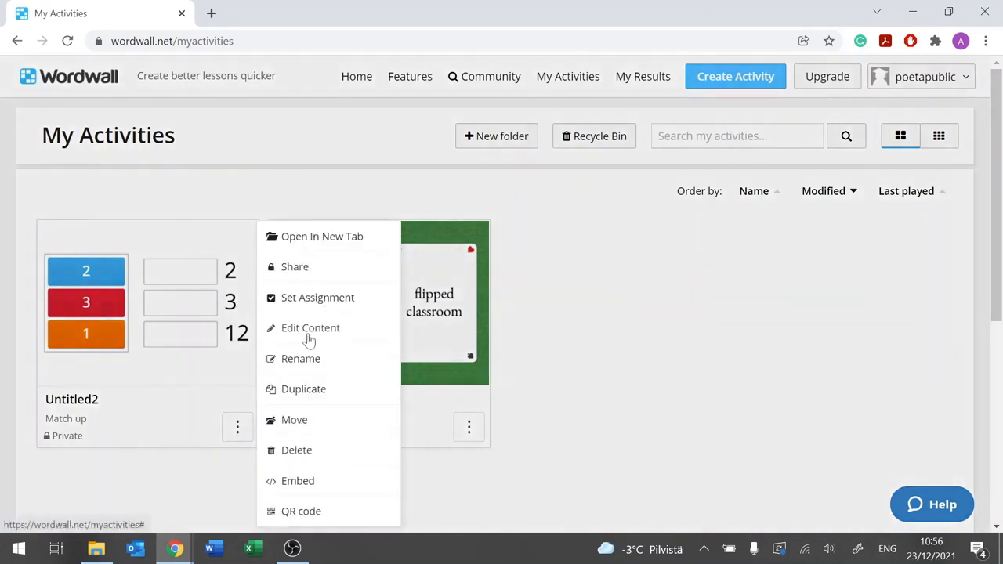
scroll(540, 448, "down", 1)
scroll(541, 447, "up", 1)
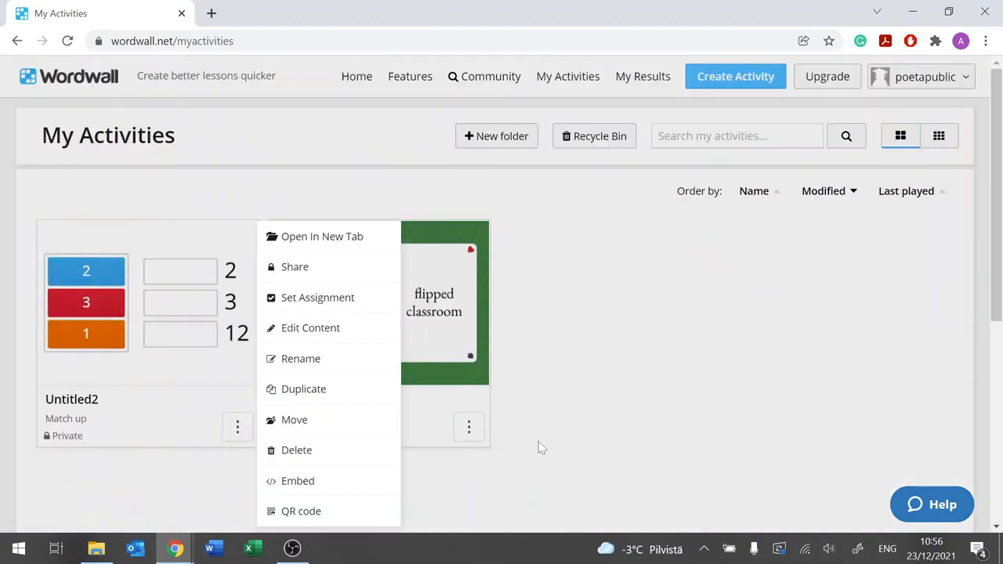
left_click(638, 81)
left_click(643, 81)
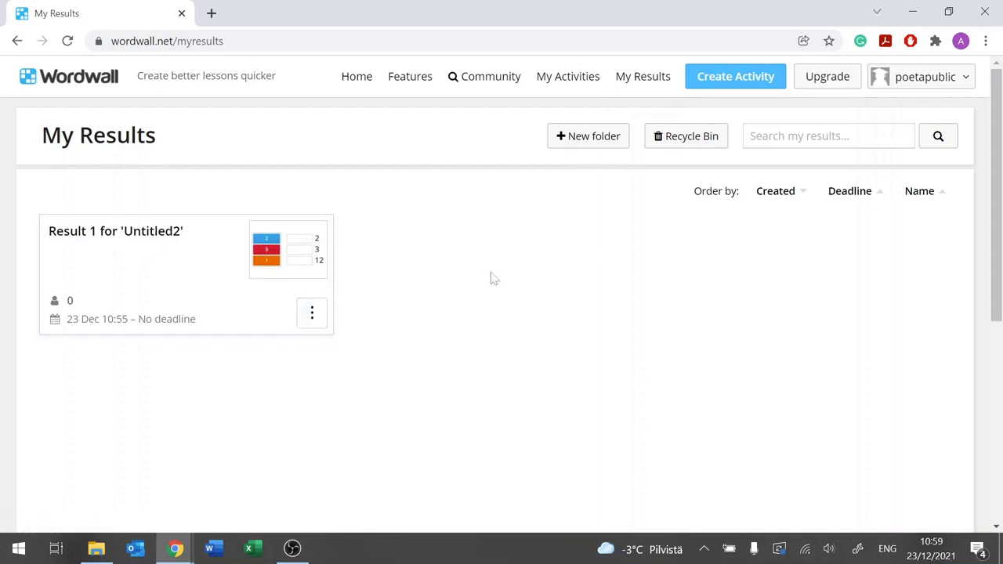
Step: Search the community's public activities for "verbs"
left_click(491, 76)
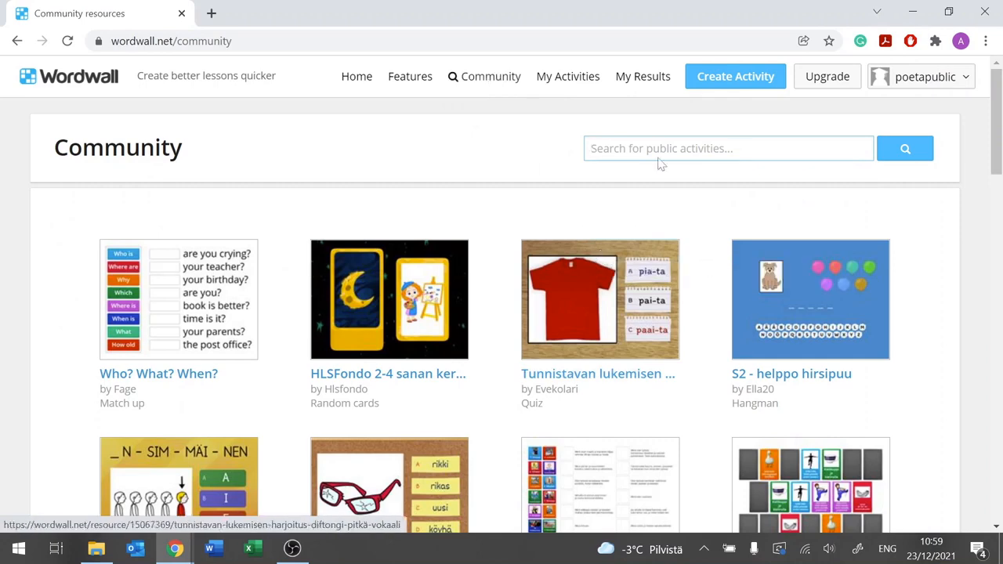
type("verbs")
key("Return")
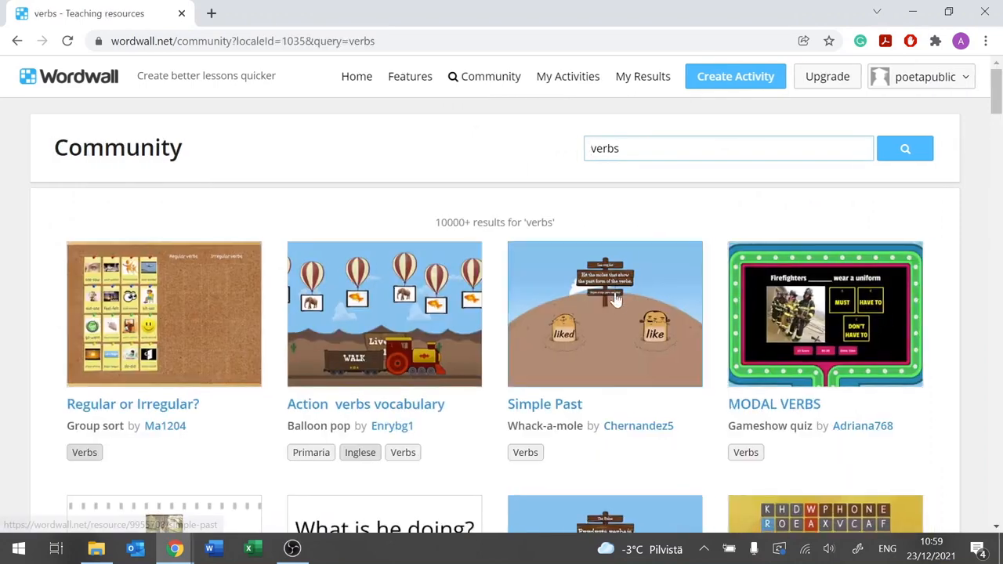
Step: Open the Simple Past Whack-a-mole activity from the search results and start the game by hitting the first mole
left_click(615, 355)
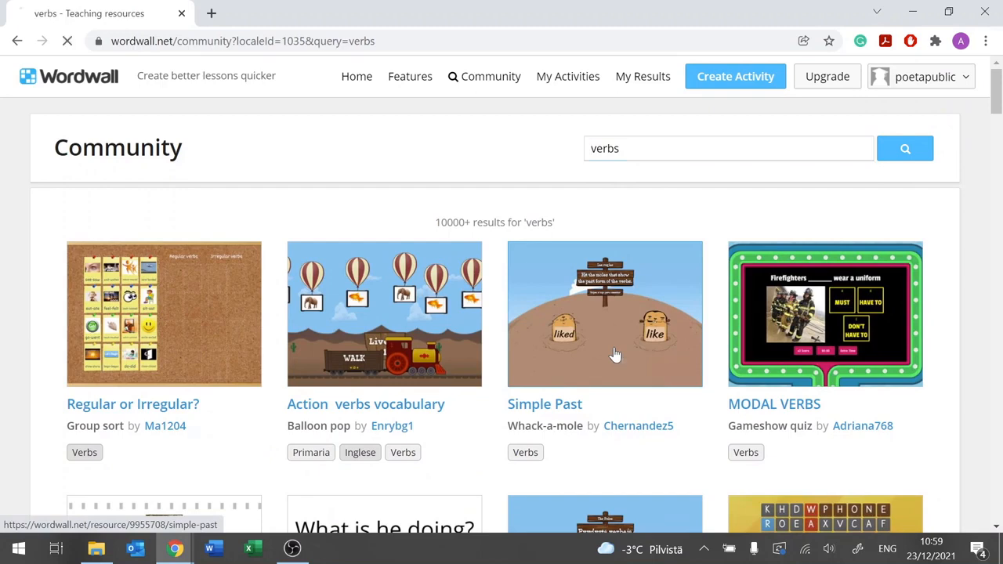
left_click(398, 308)
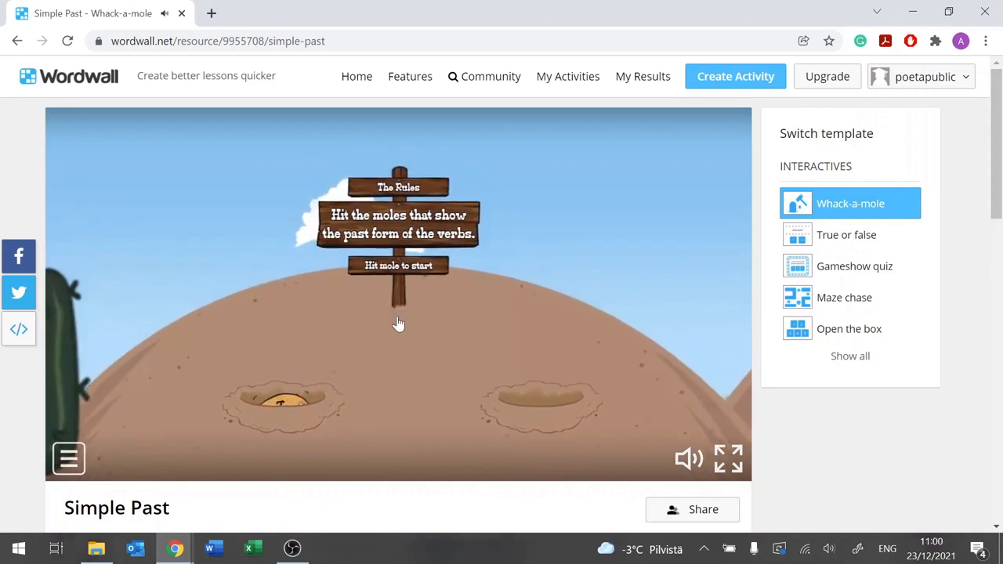
left_click(281, 384)
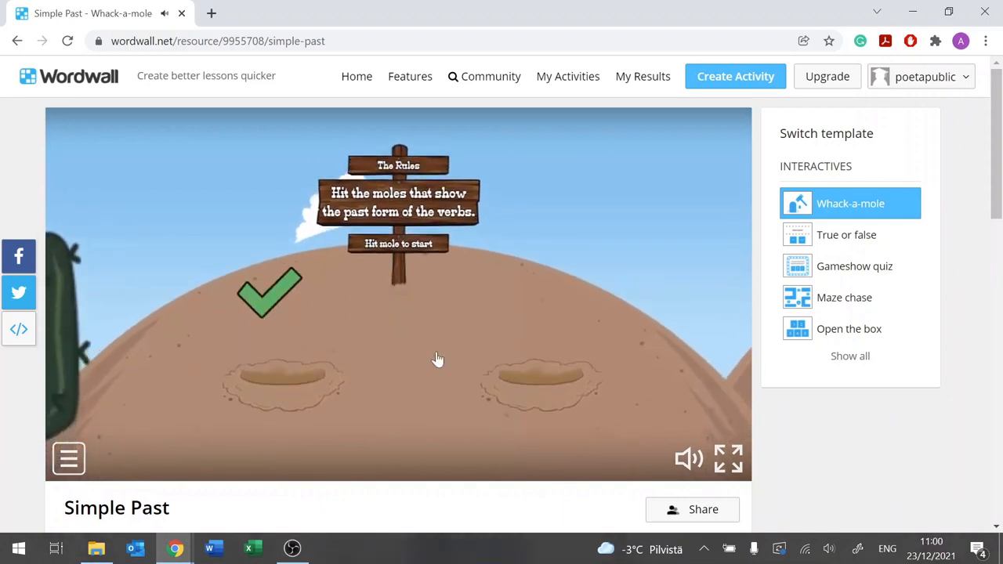
Step: Bookmark the Simple Past activity and return to My Activities
scroll(438, 359, "down", 1)
scroll(437, 358, "down", 2)
scroll(438, 359, "up", 2)
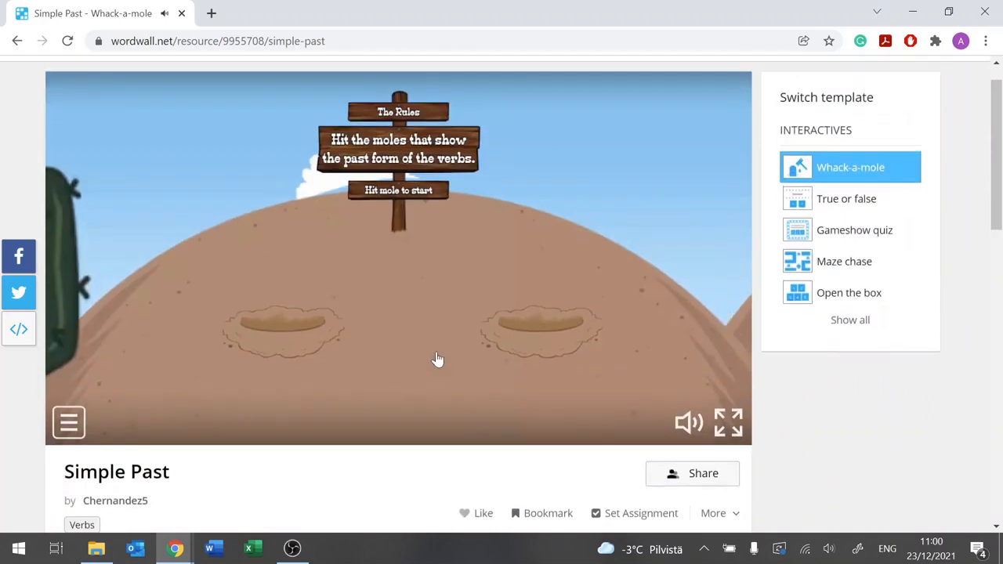
scroll(437, 359, "down", 2)
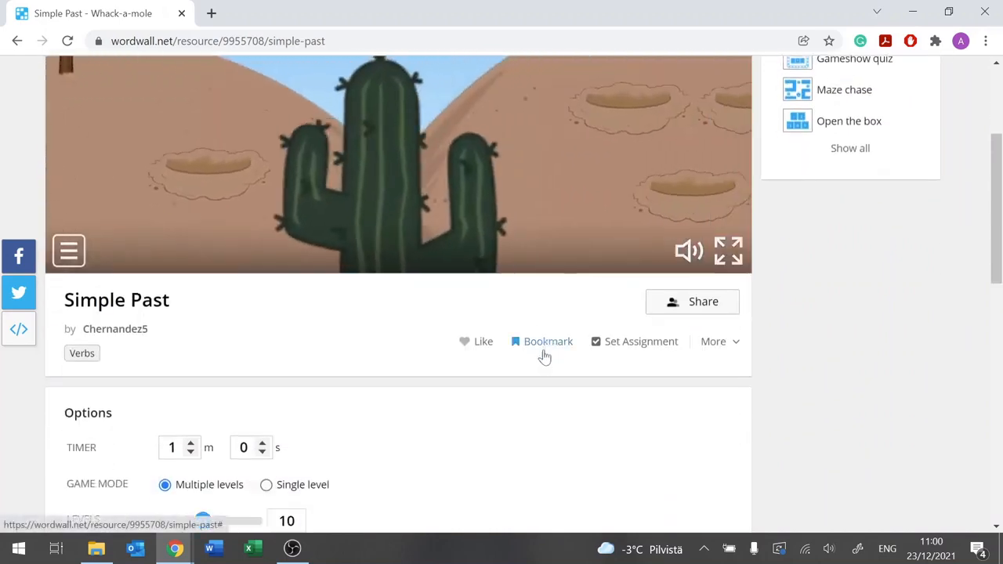
scroll(544, 357, "up", 2)
scroll(544, 357, "up", 1)
left_click(566, 88)
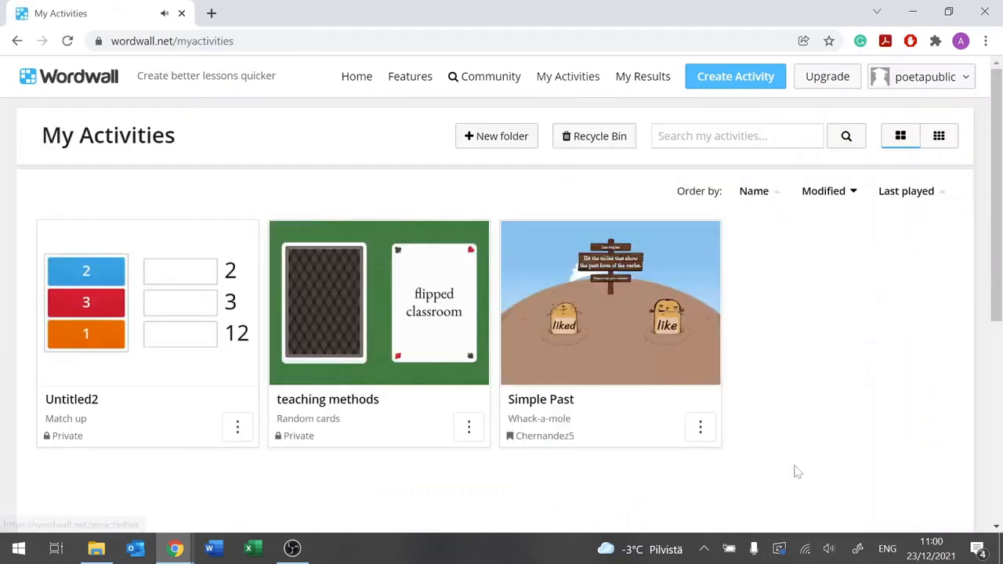